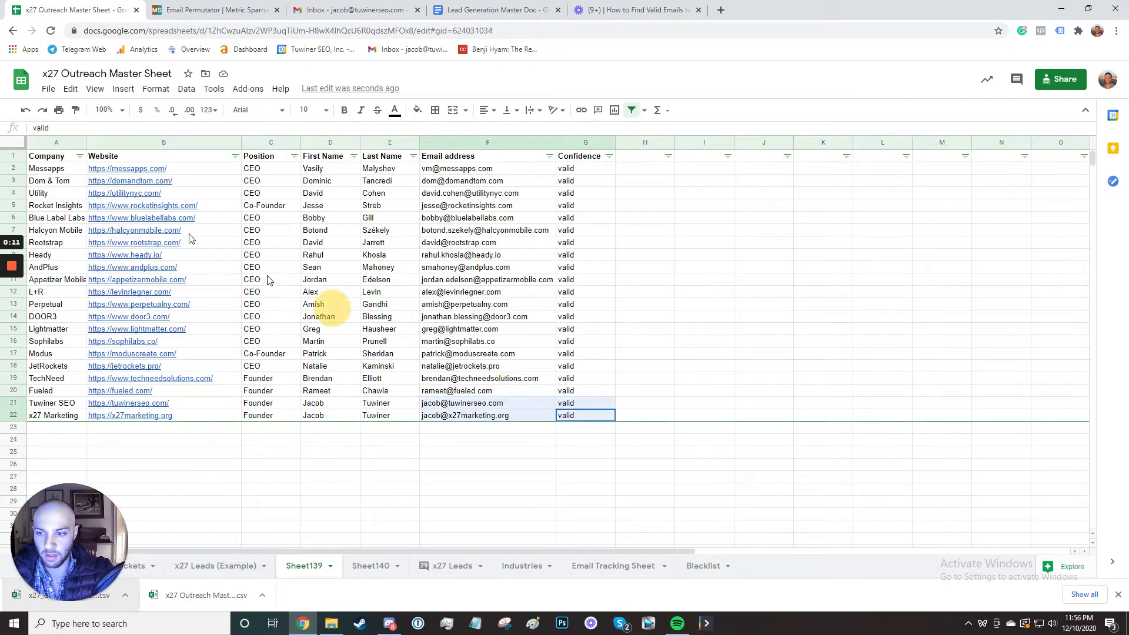
Copy the lead rows from Sheet139 into the x27 Leads (Example) sheet, starting at the first Company Name cell
key(ctrl+c)
click(232, 567)
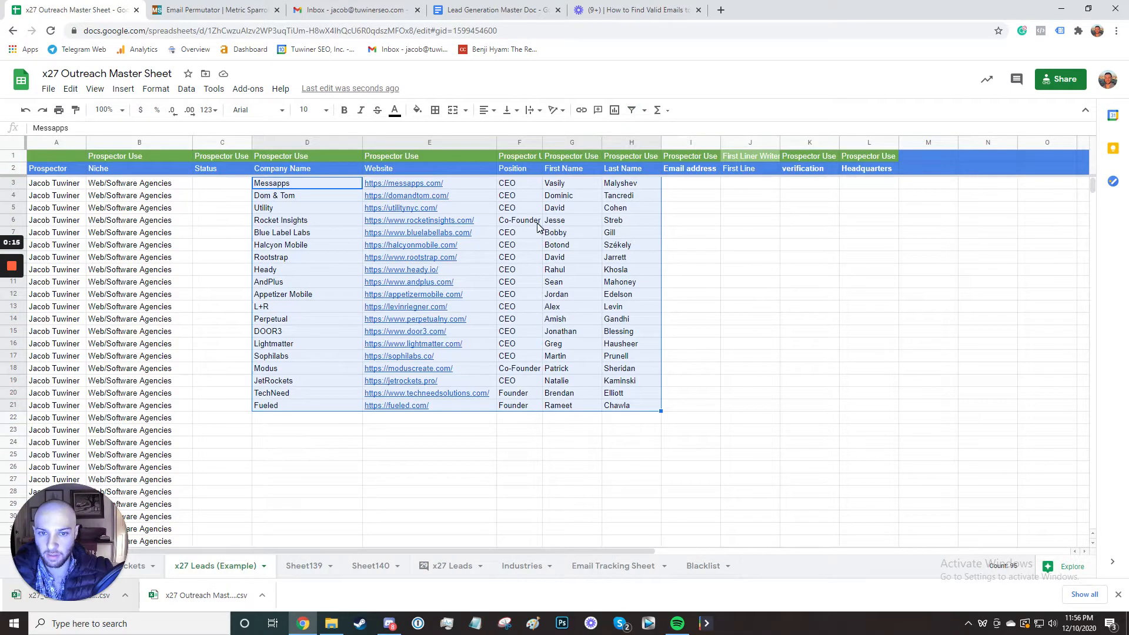
click(317, 185)
key(ctrl+v)
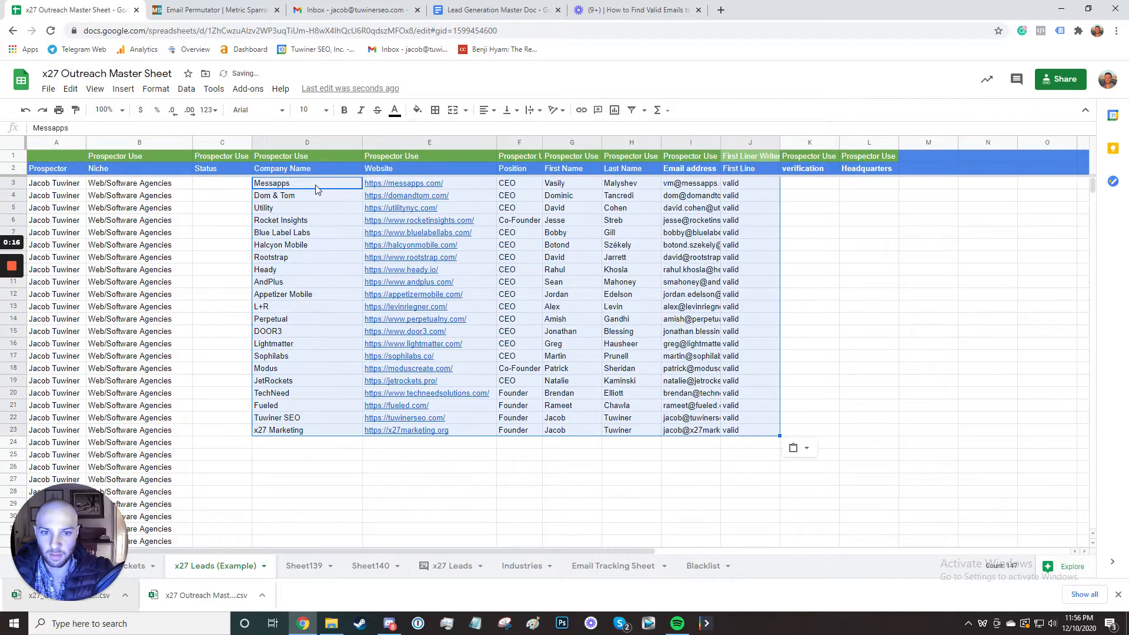
click(690, 210)
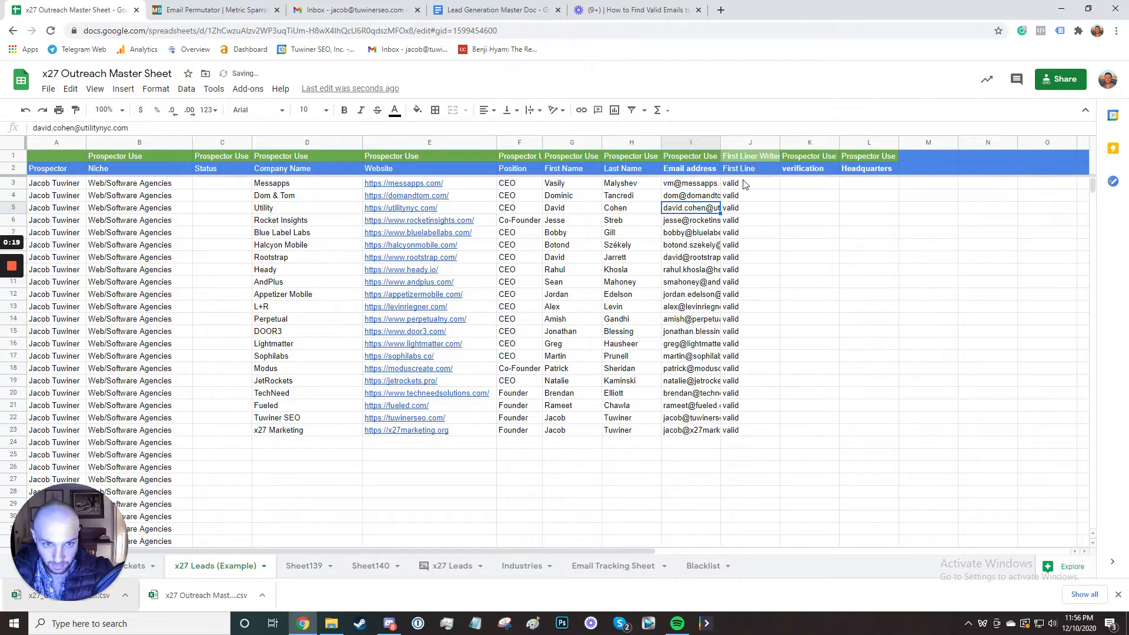
Move the "valid" entries from the First Line column to the verification column and widen the Email address column to fit its contents
drag(744, 185, 742, 430)
key(ctrl+c)
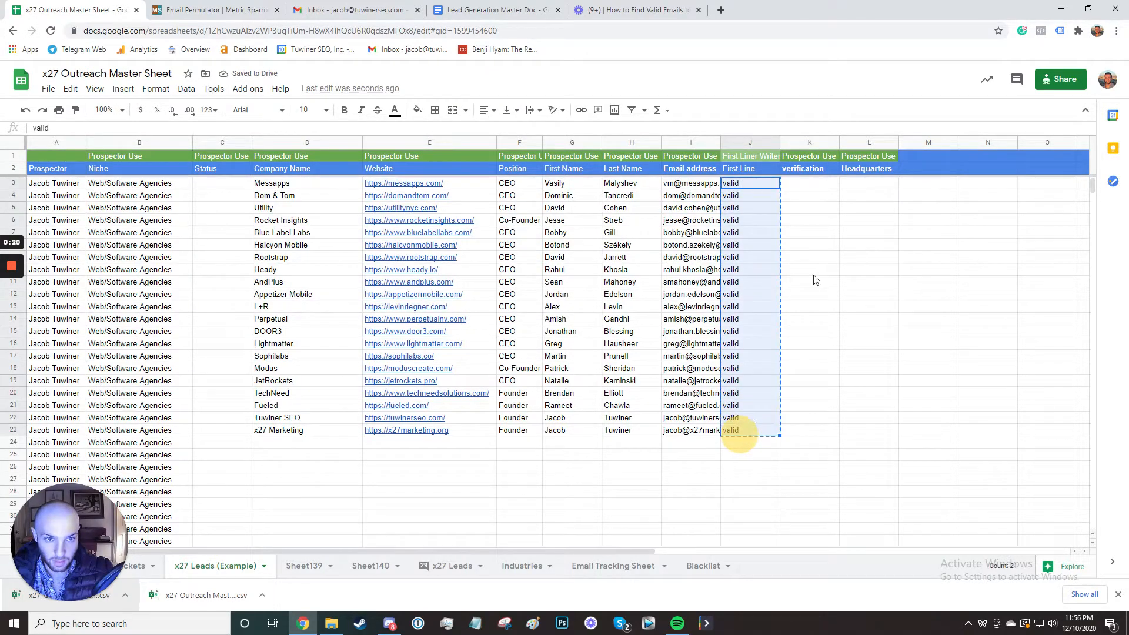
click(800, 187)
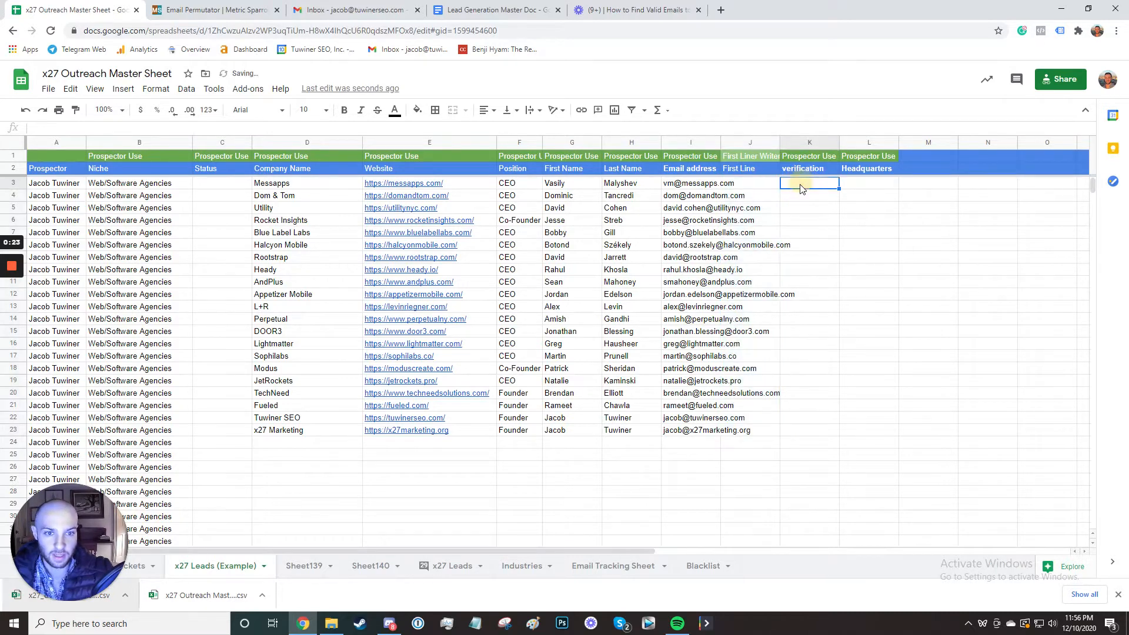
key(ctrl+v)
drag(721, 143, 799, 150)
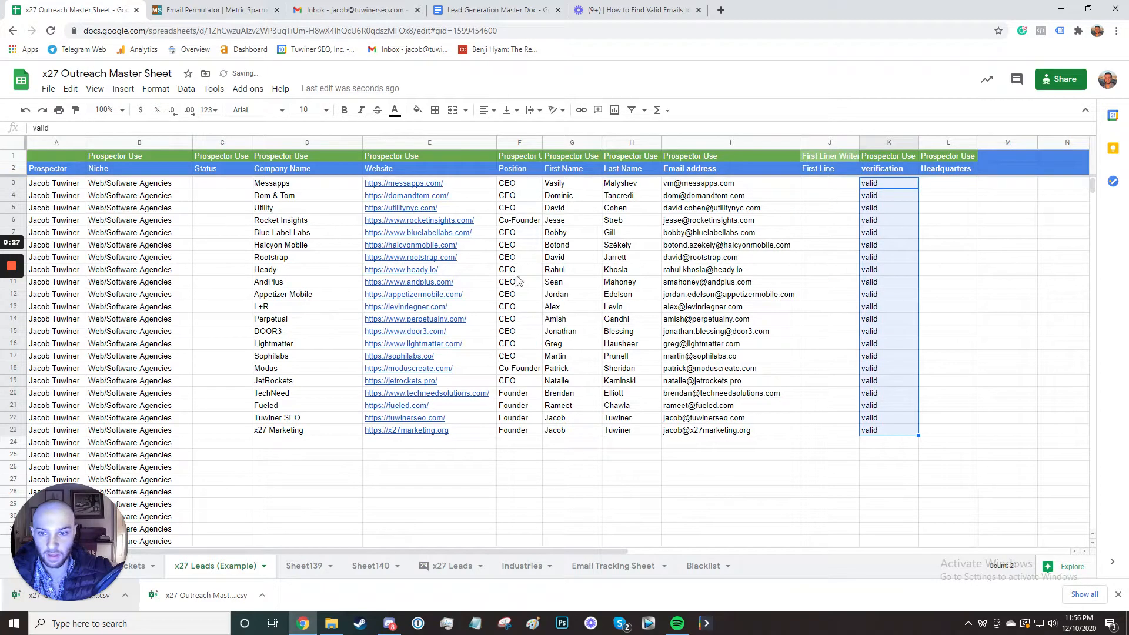
Clear the Tuwiner SEO and x27 Marketing lead entries in rows 22 and 23, including their verification values
click(728, 430)
drag(708, 183, 701, 429)
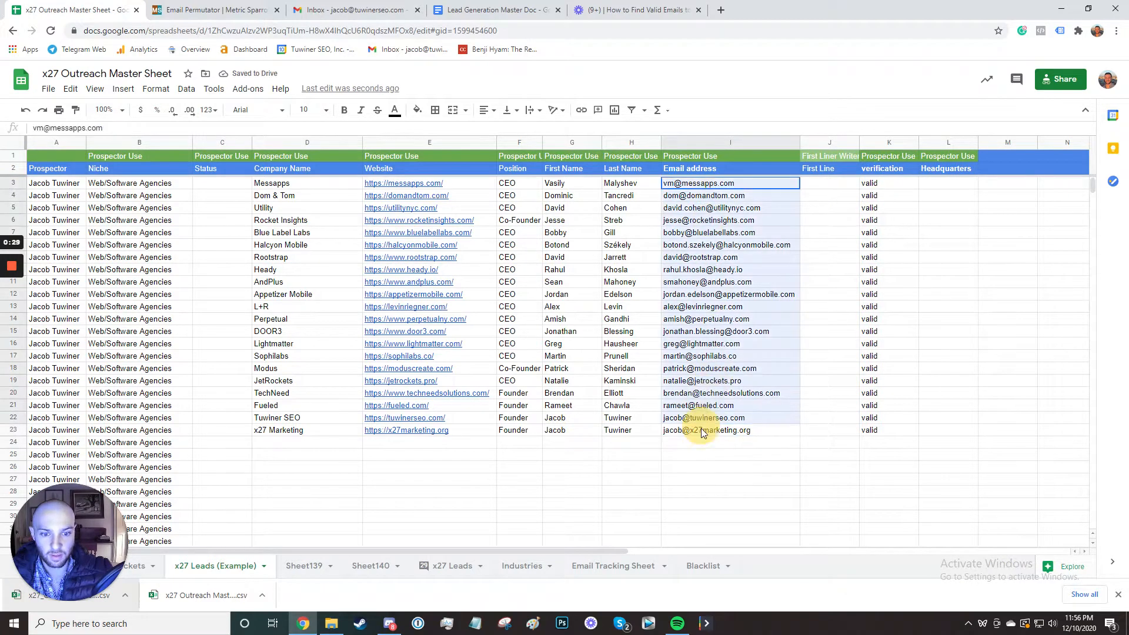
click(605, 481)
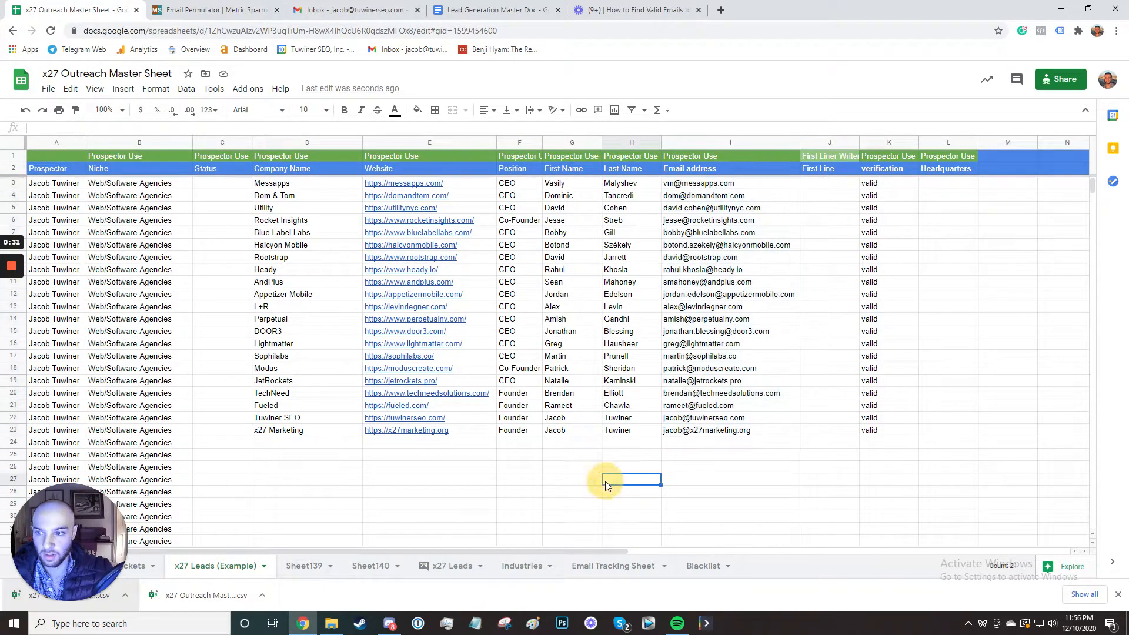
drag(297, 419, 838, 433)
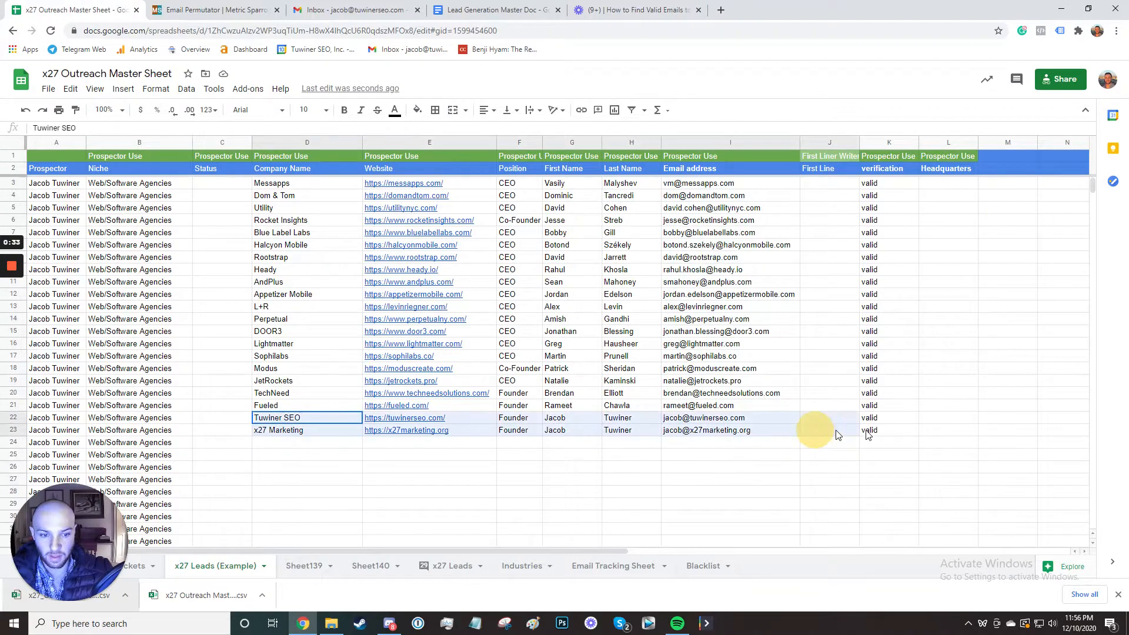
key(Delete)
click(718, 467)
drag(700, 407, 699, 189)
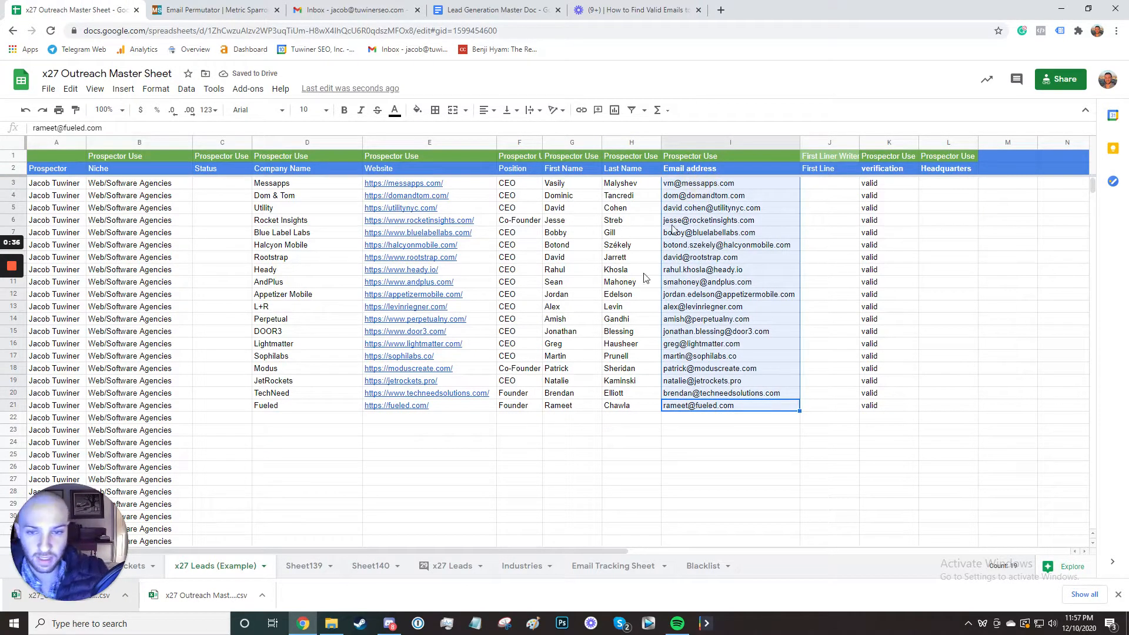
click(493, 430)
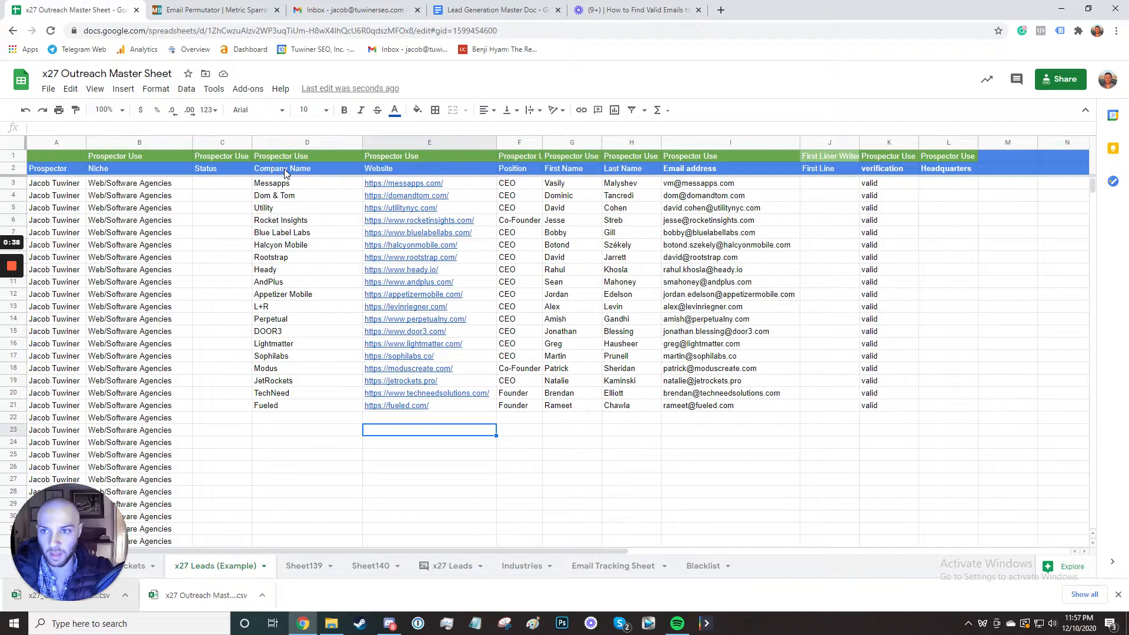
Open the Clutch website in the browser tab holding the Email Permutator
click(227, 9)
click(238, 30)
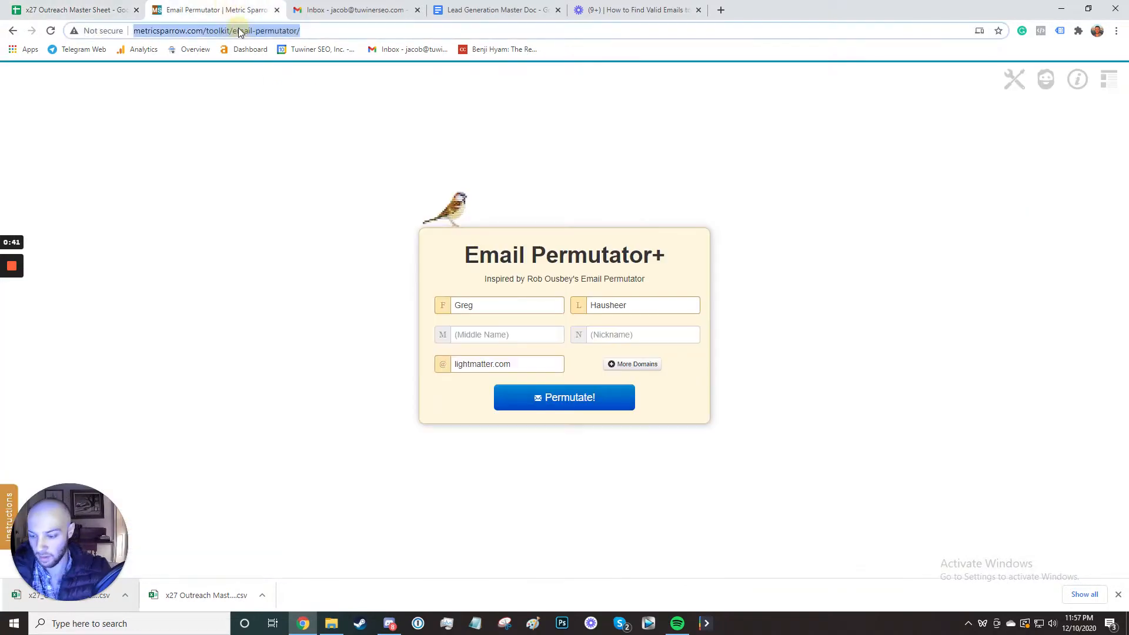
text(clutch)
key(Return)
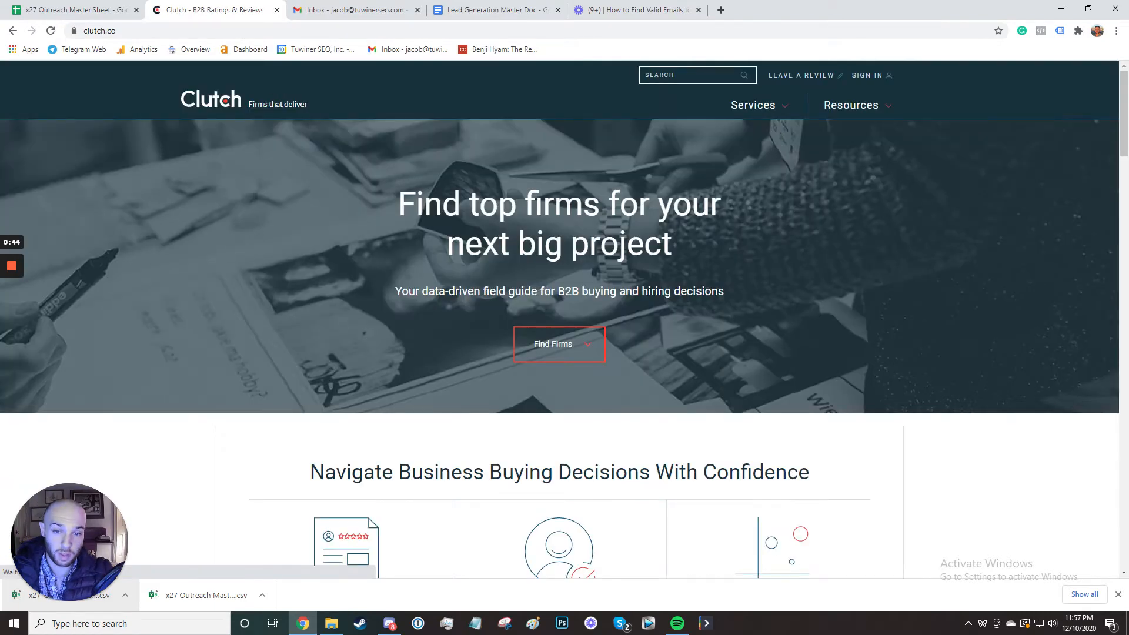
Open The Manifest's New York app development list from the Lead Pool(s) comment in the outreach spreadsheet's Lead Buckets sheet
click(112, 9)
click(141, 569)
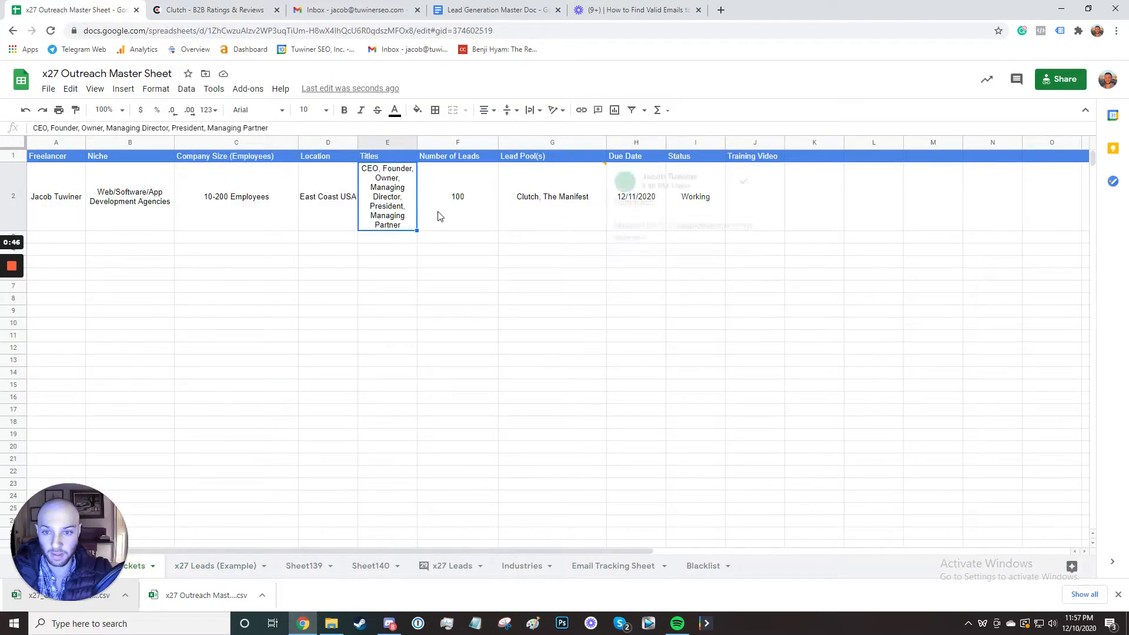
click(566, 204)
click(630, 237)
click(665, 291)
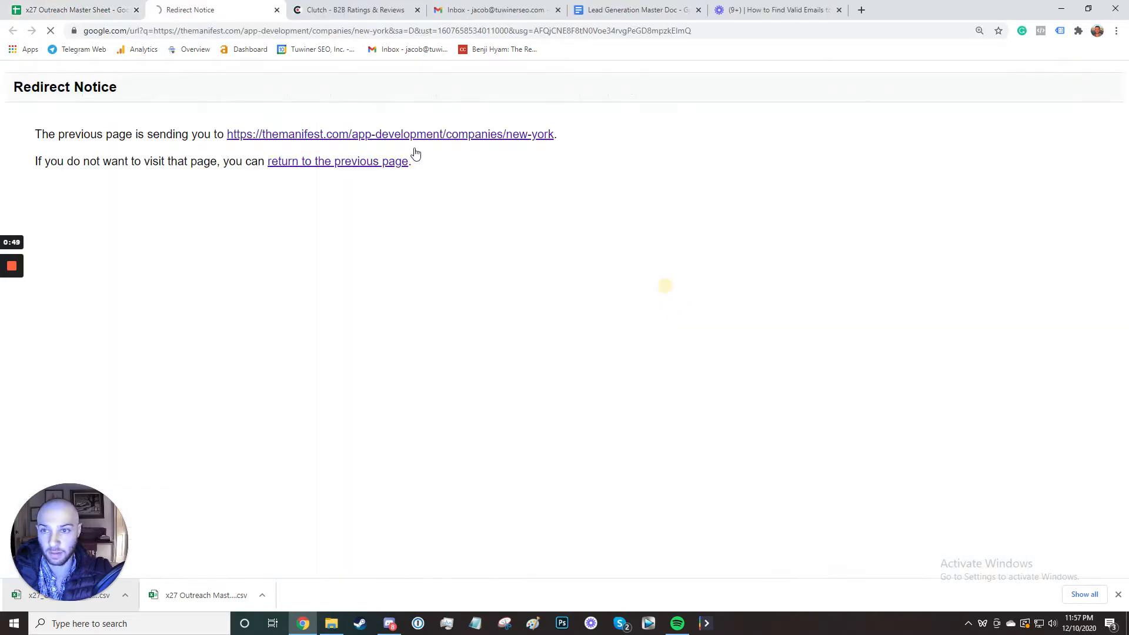
click(319, 136)
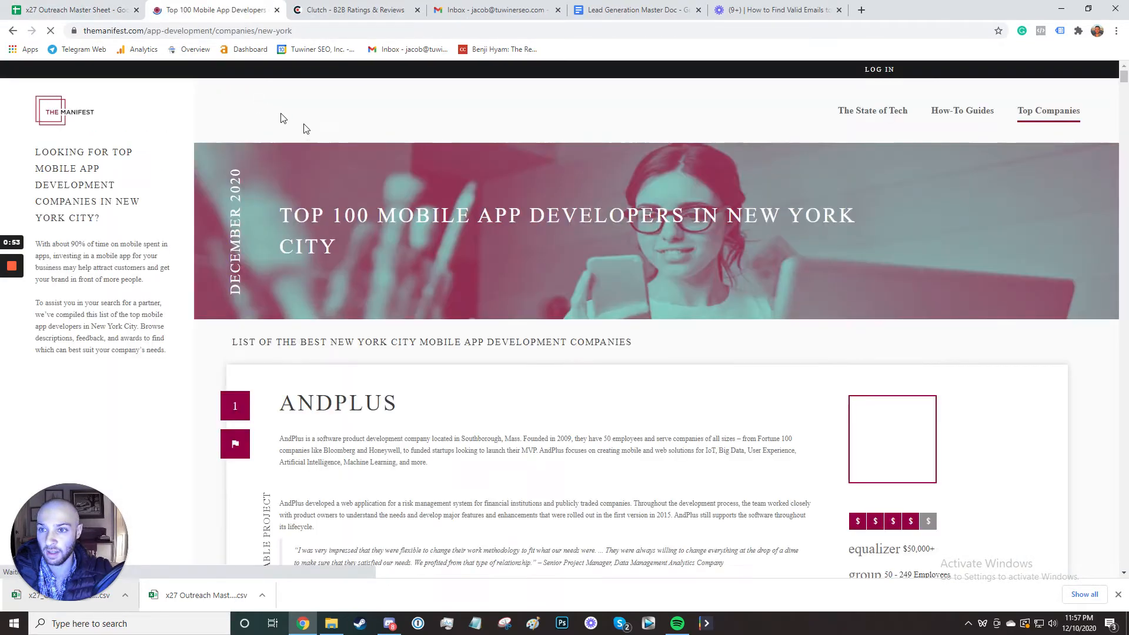
Look through the New York mobile app developers listed on The Manifest, then close the page
scroll(303, 126, down, 5)
scroll(429, 277, down, 10)
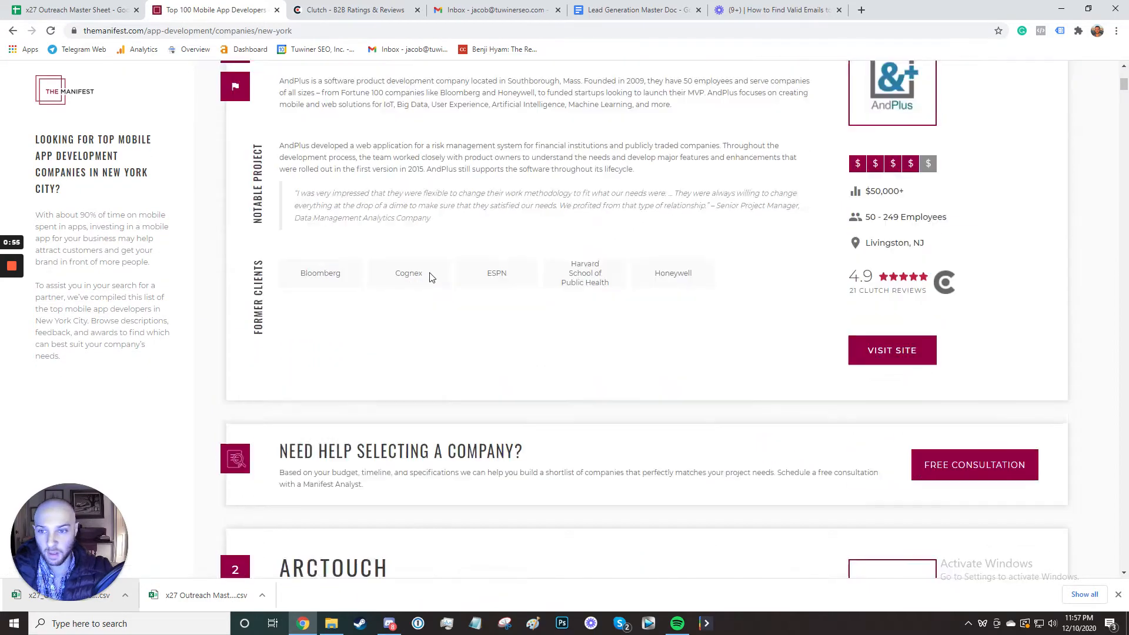
scroll(455, 268, down, 18)
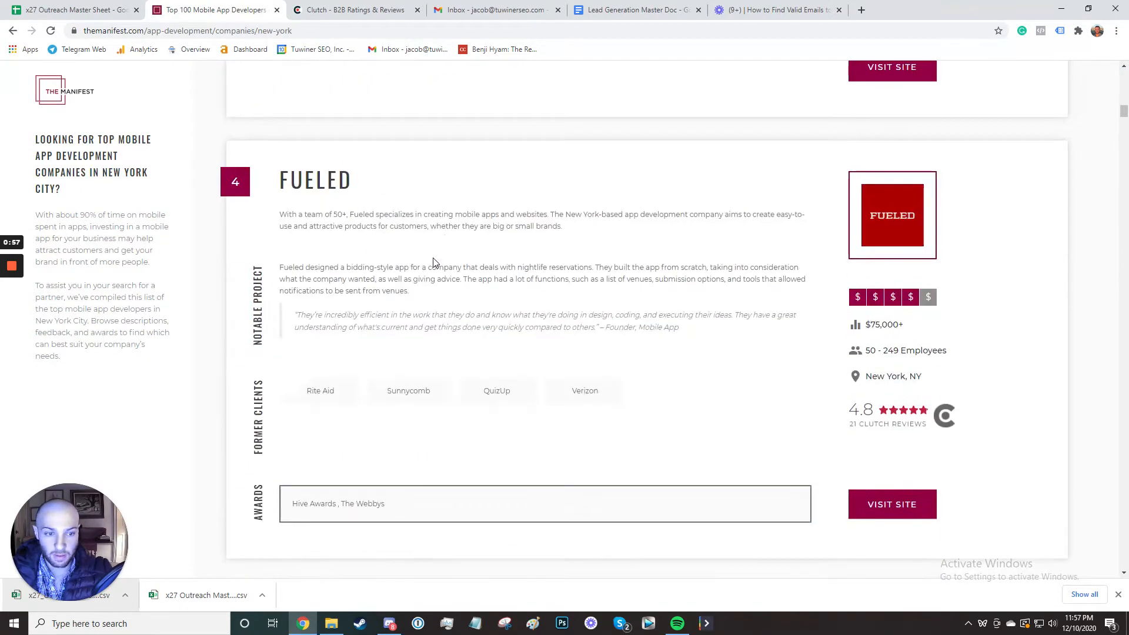
scroll(656, 341, down, 20)
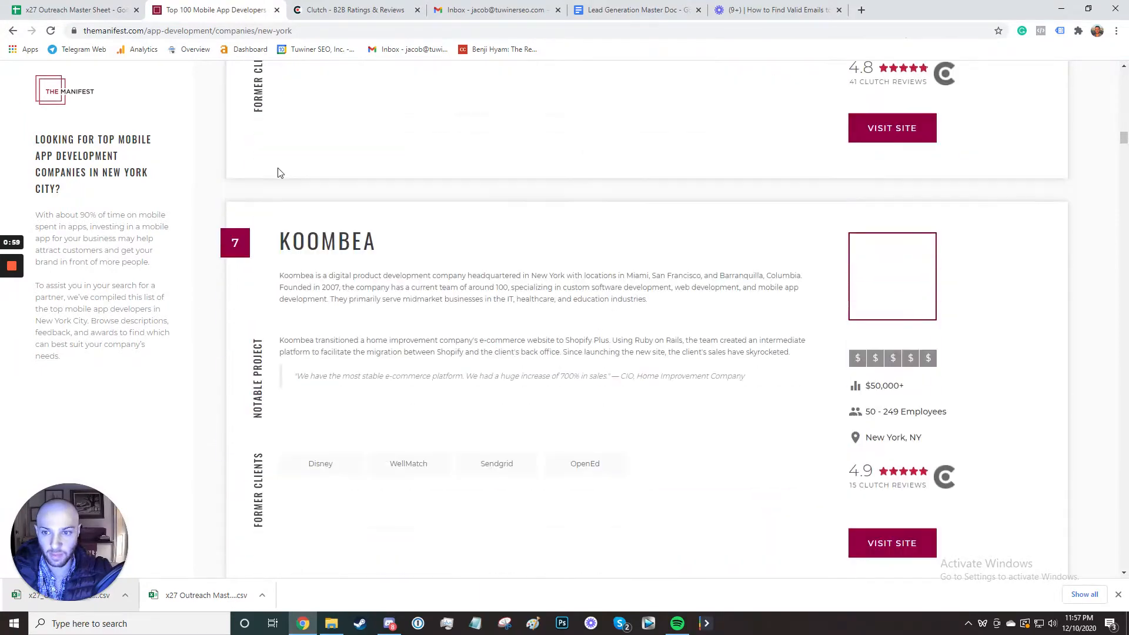
click(276, 10)
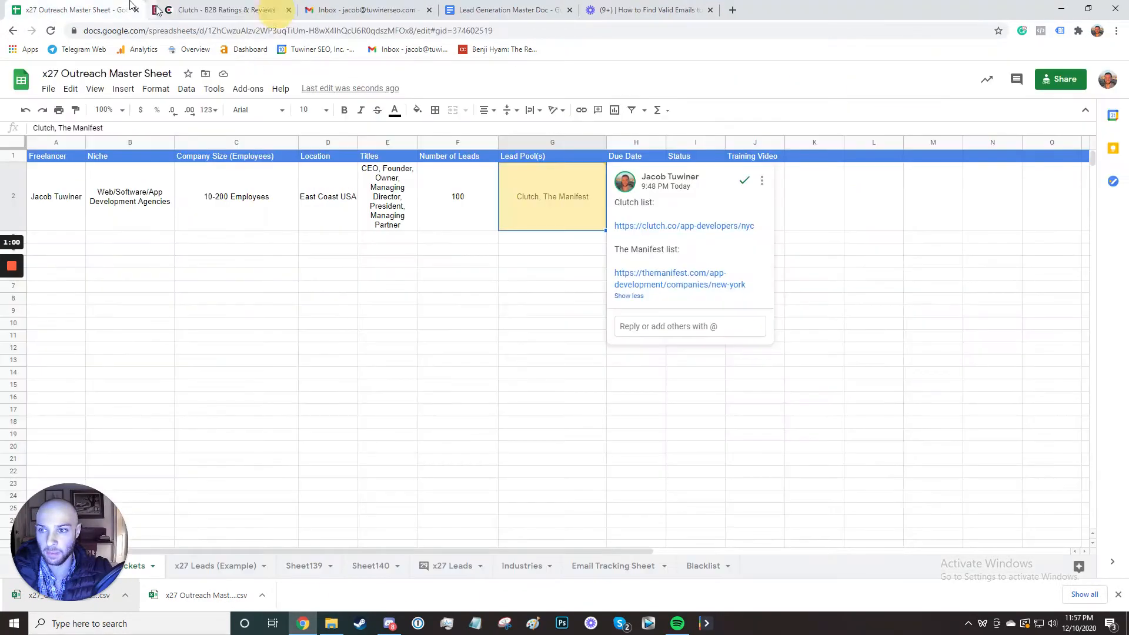
Review the Position, First Name and Last Name columns of the leads in the x27 Leads (Example) sheet
click(217, 566)
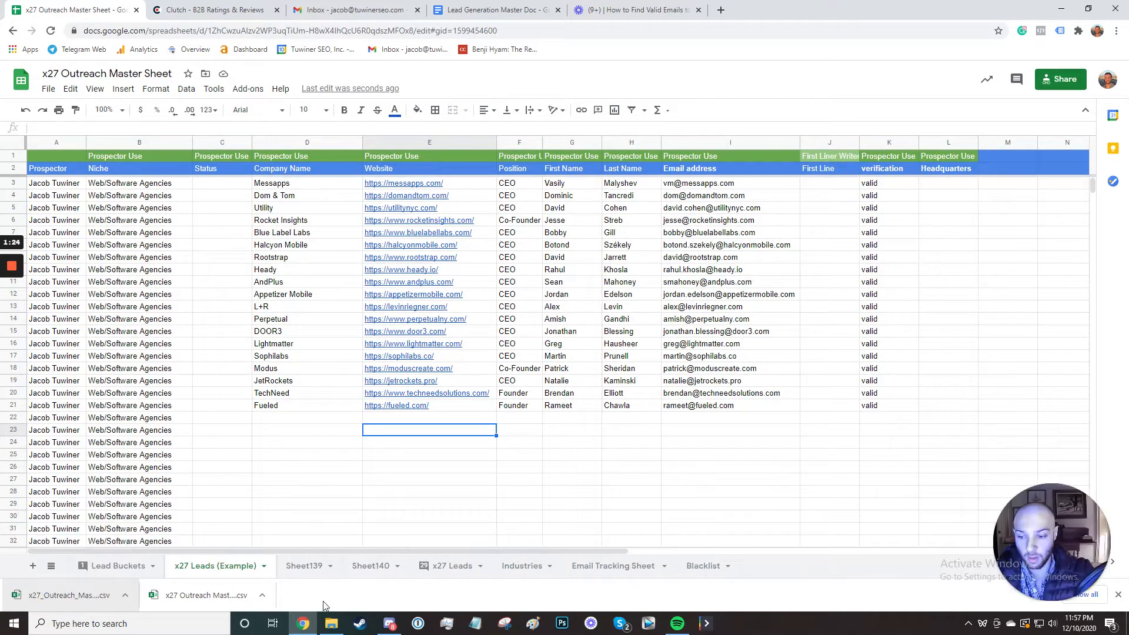
click(122, 567)
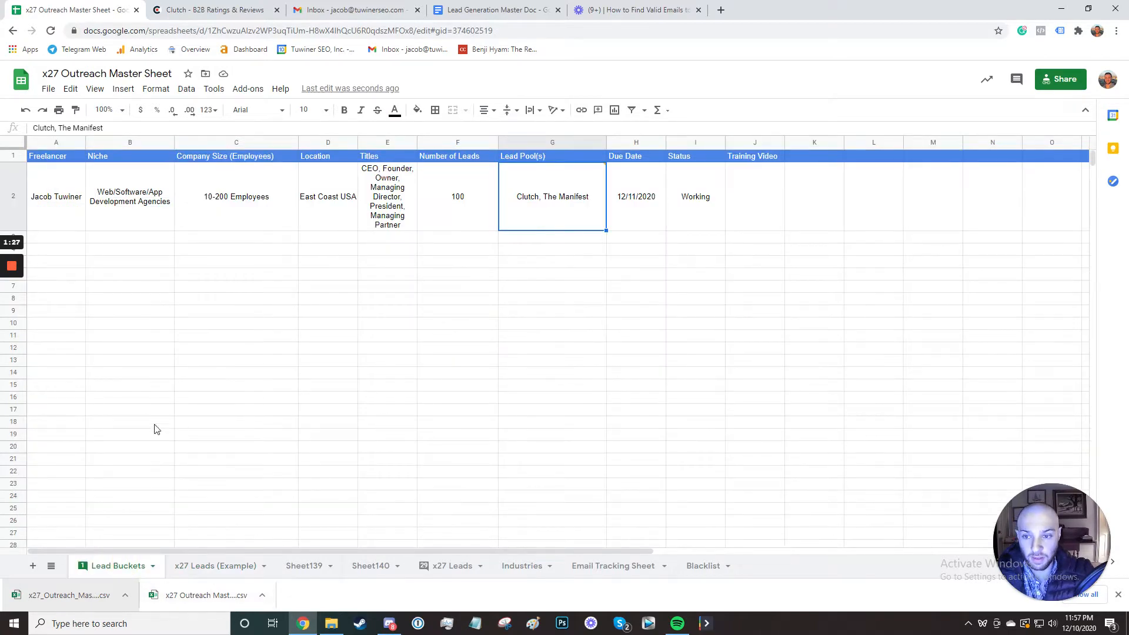
click(195, 568)
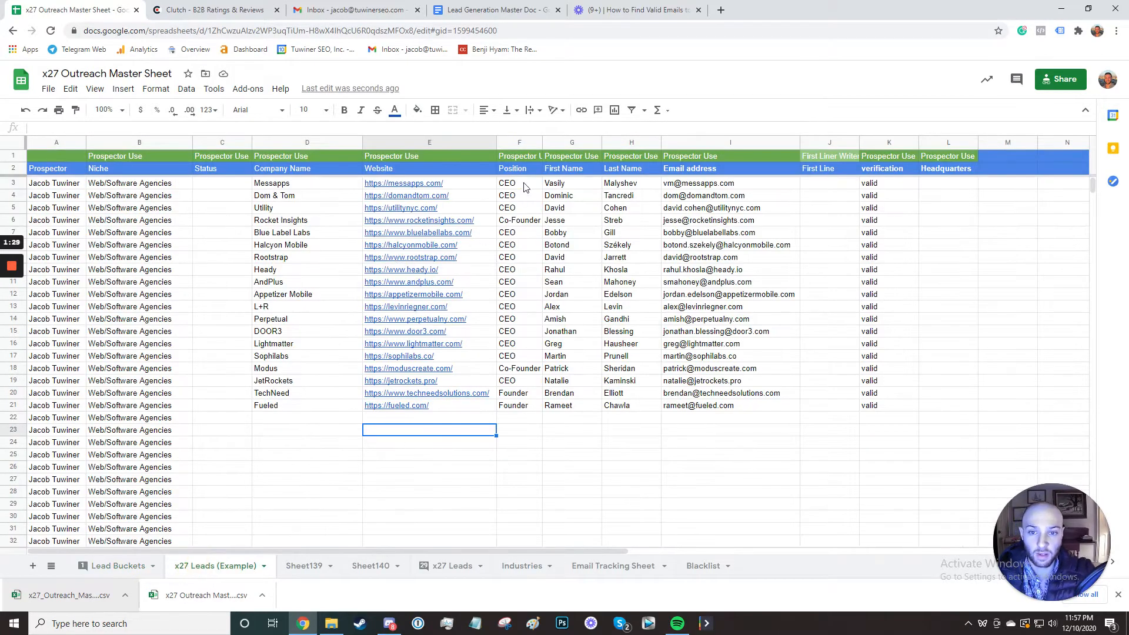
drag(525, 187, 524, 416)
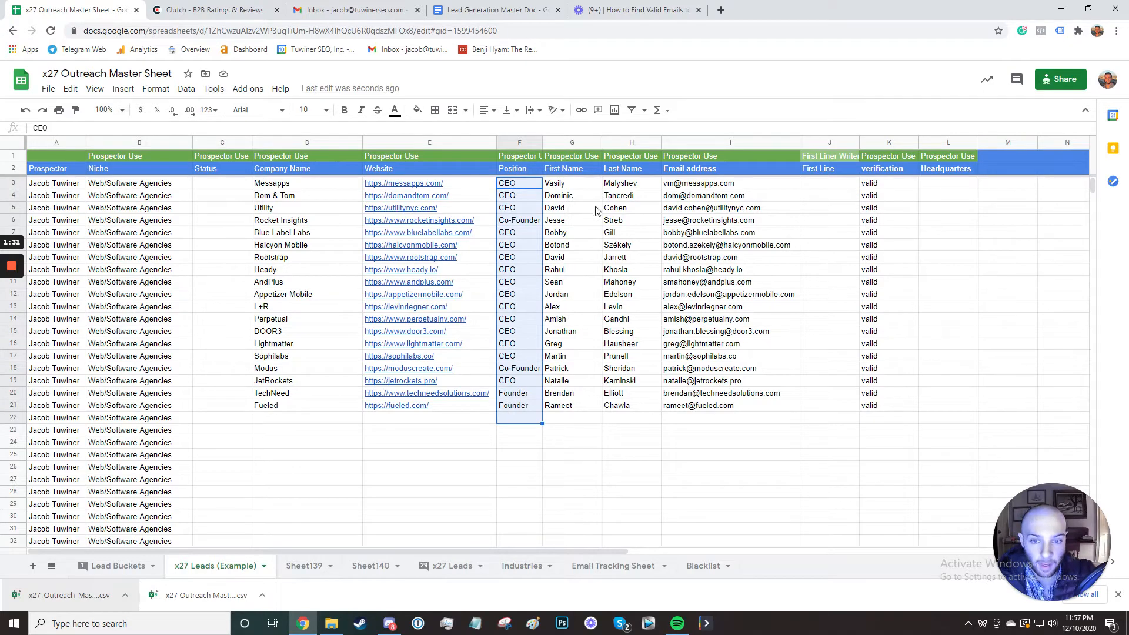
drag(576, 185, 624, 414)
click(623, 442)
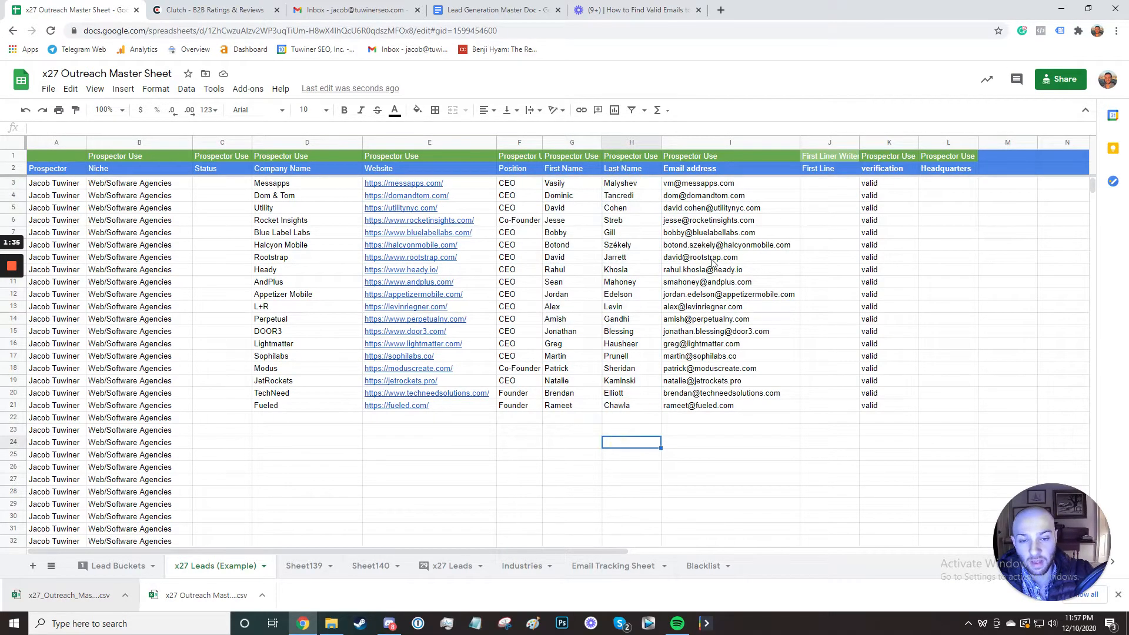
Review the Email address column of the leads in Sheet139
click(304, 566)
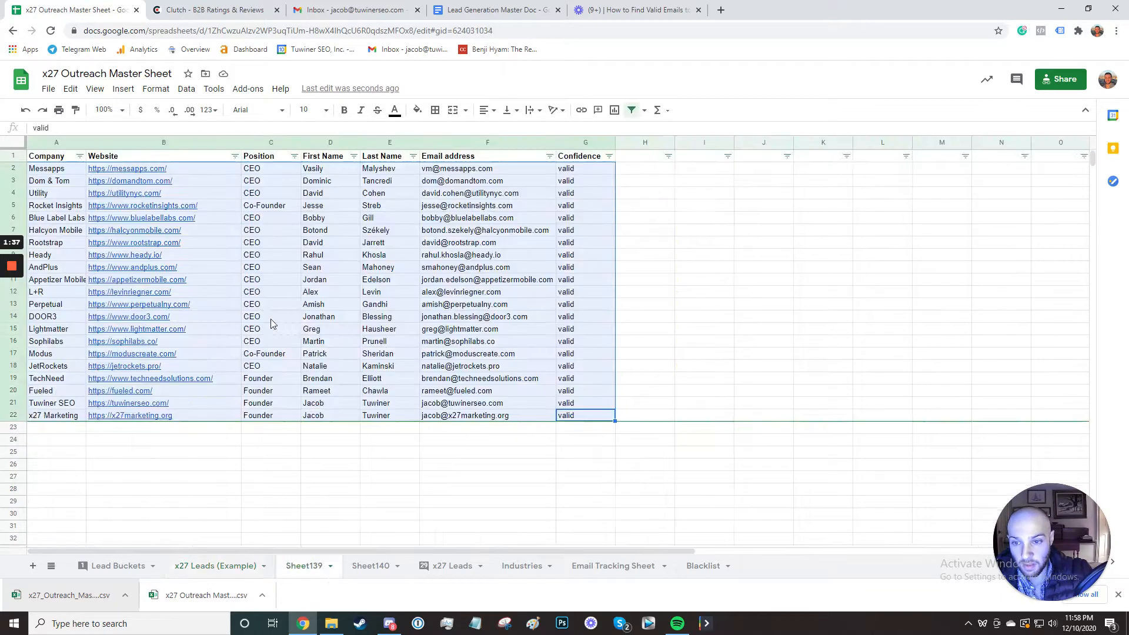
click(461, 208)
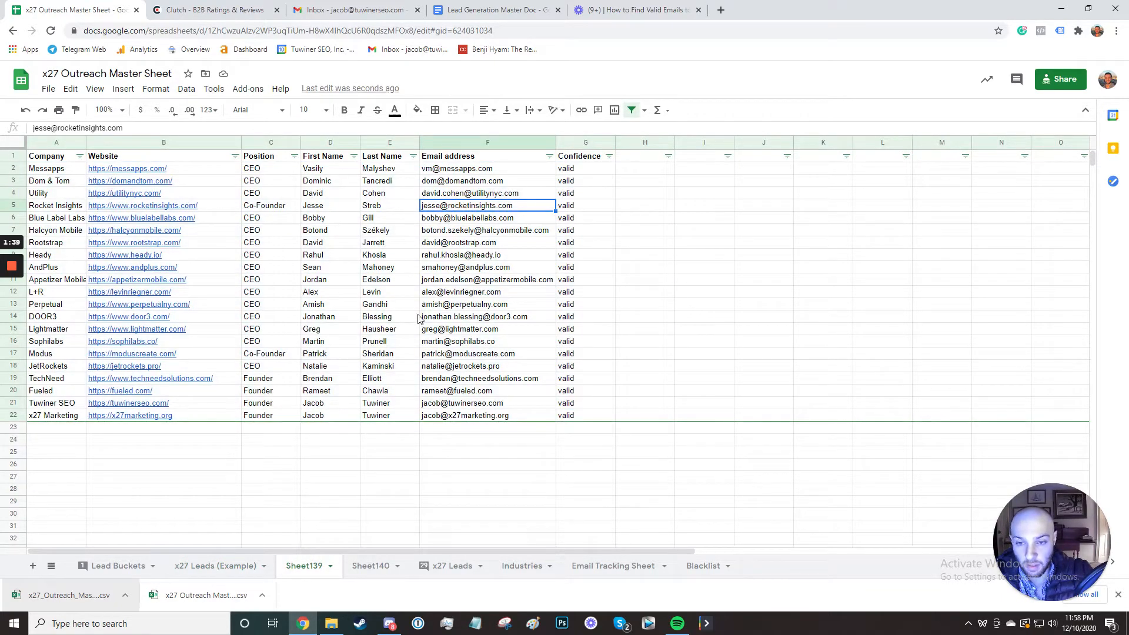
click(474, 169)
drag(468, 238, 458, 416)
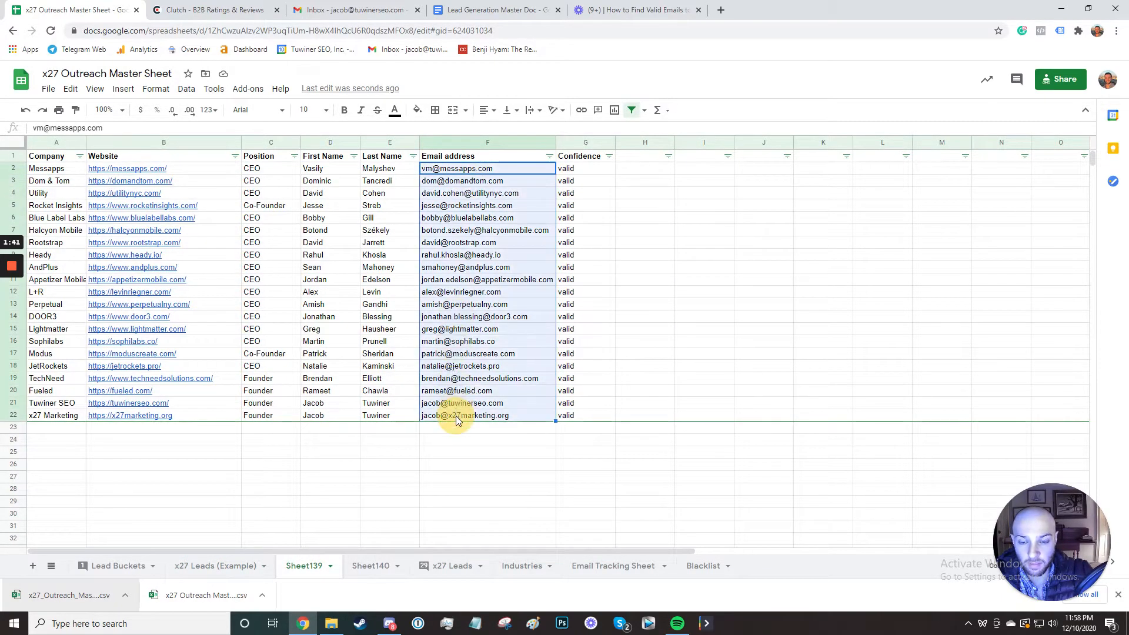
click(636, 256)
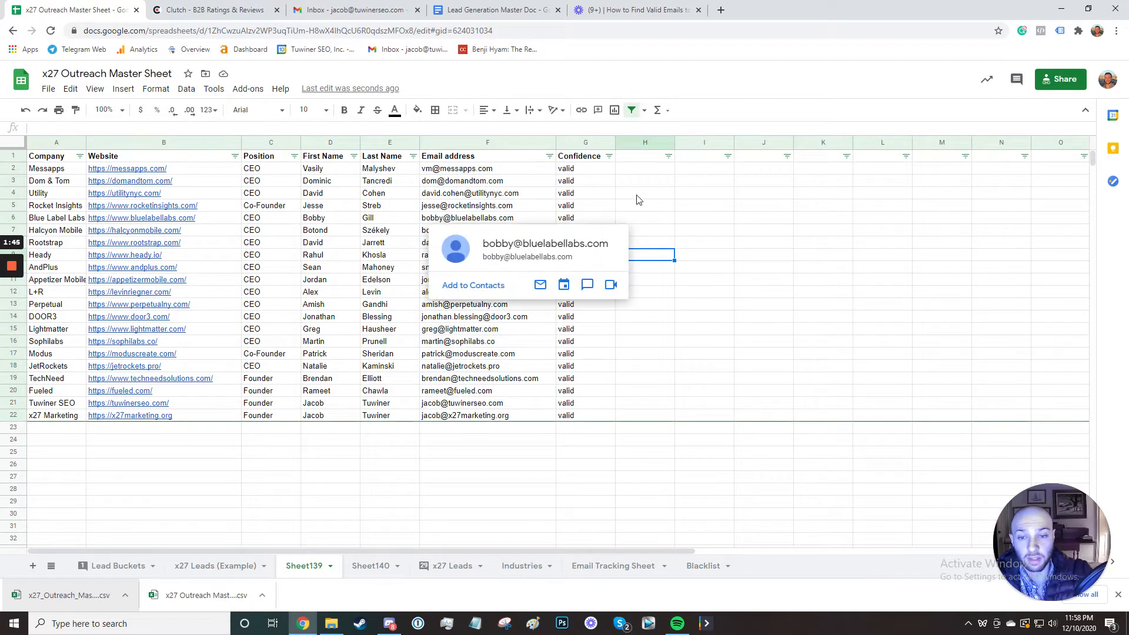
Search the web for "email permutator" in the Clutch tab and open the Metric Sparrow Email Permutator
click(253, 10)
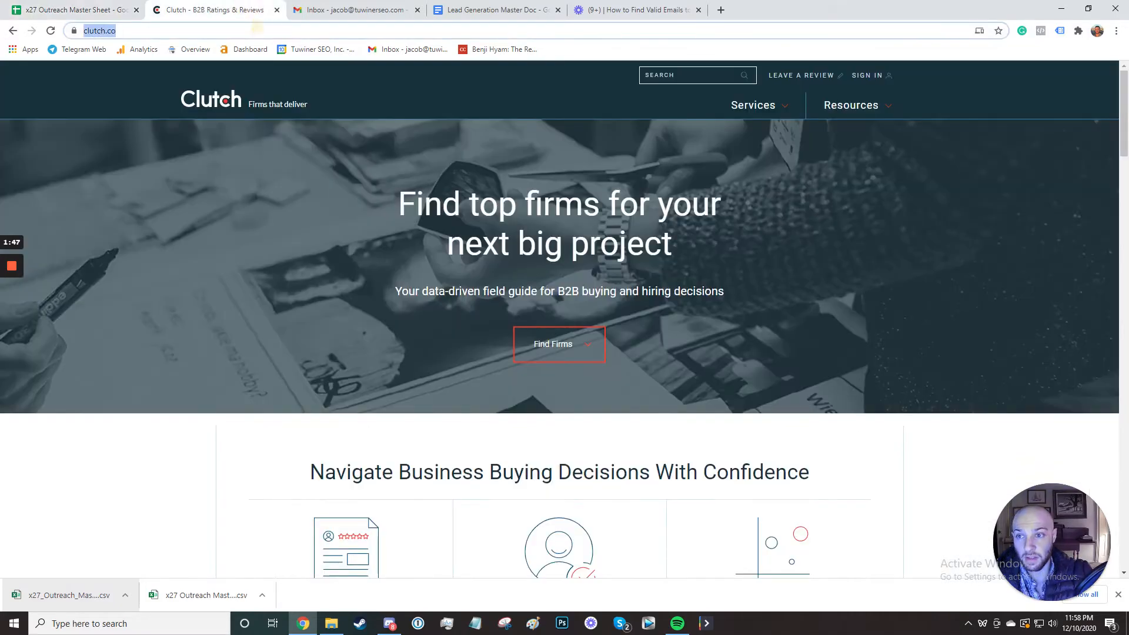
text(email permutator)
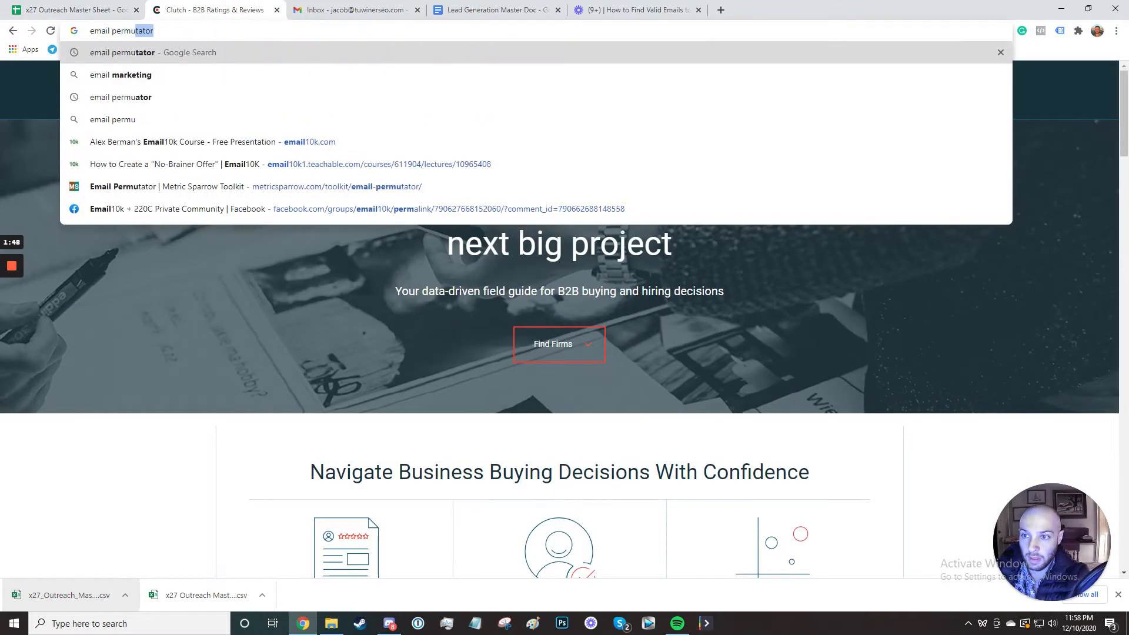
key(Return)
click(247, 554)
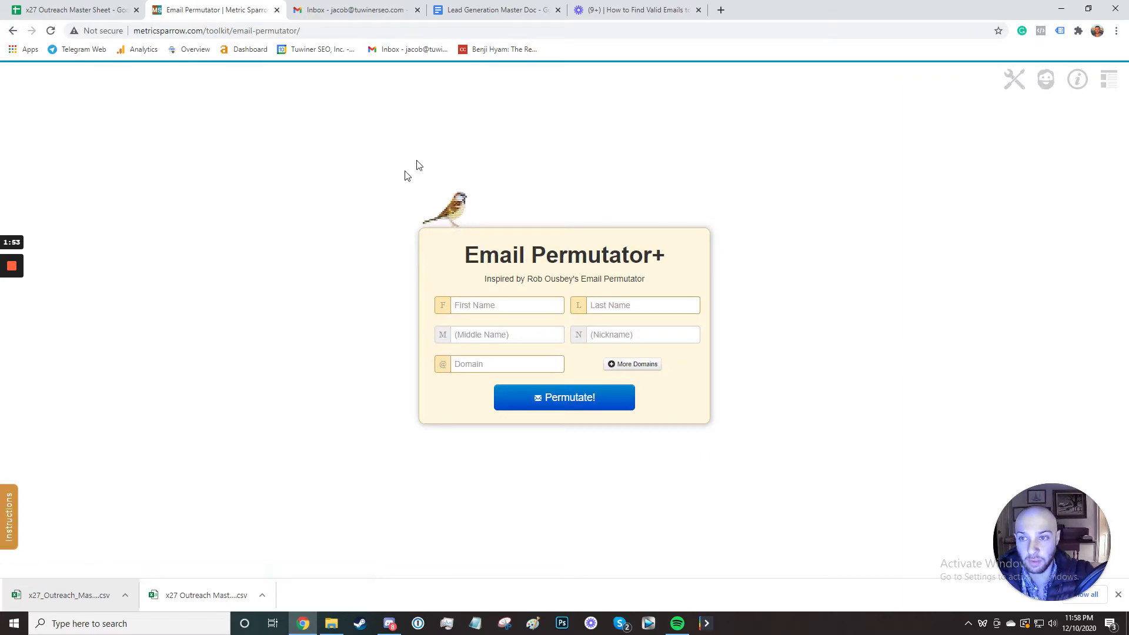
Switch to the Gmail draft and check the first lightmatter.com recipient address for a matching contact profile
click(367, 10)
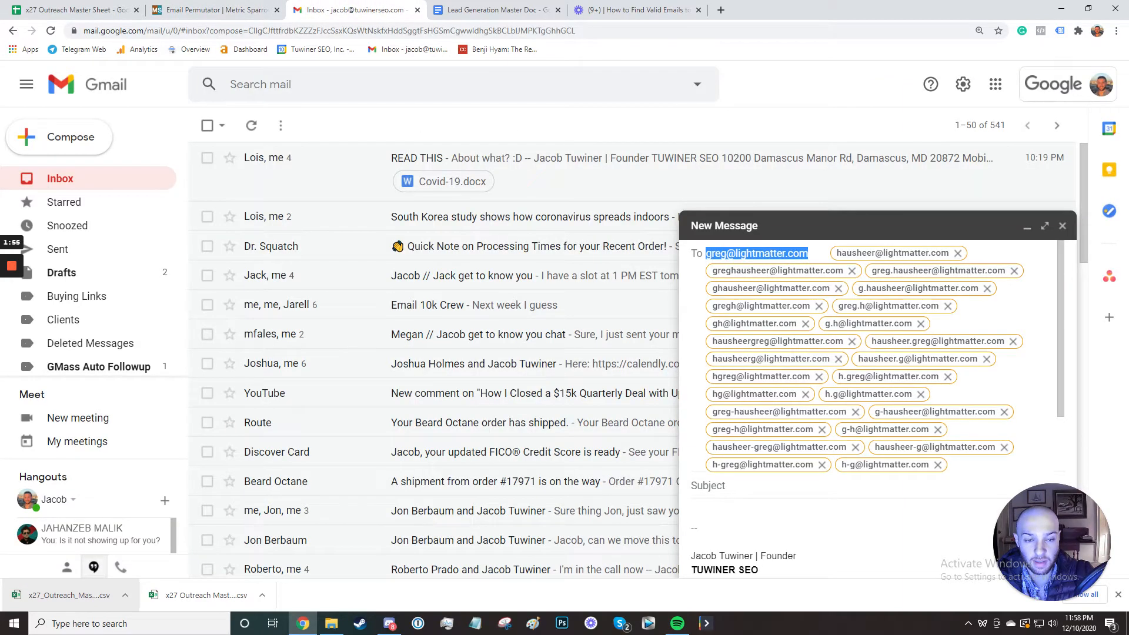
click(996, 325)
scroll(767, 255, up, 2)
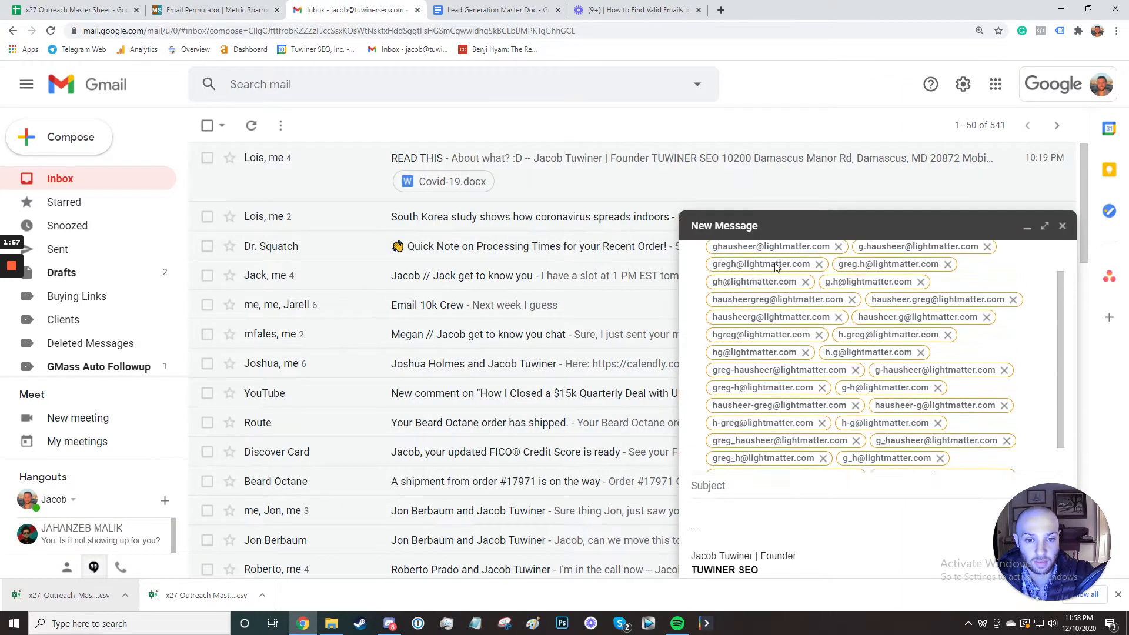
mouse_move(765, 255)
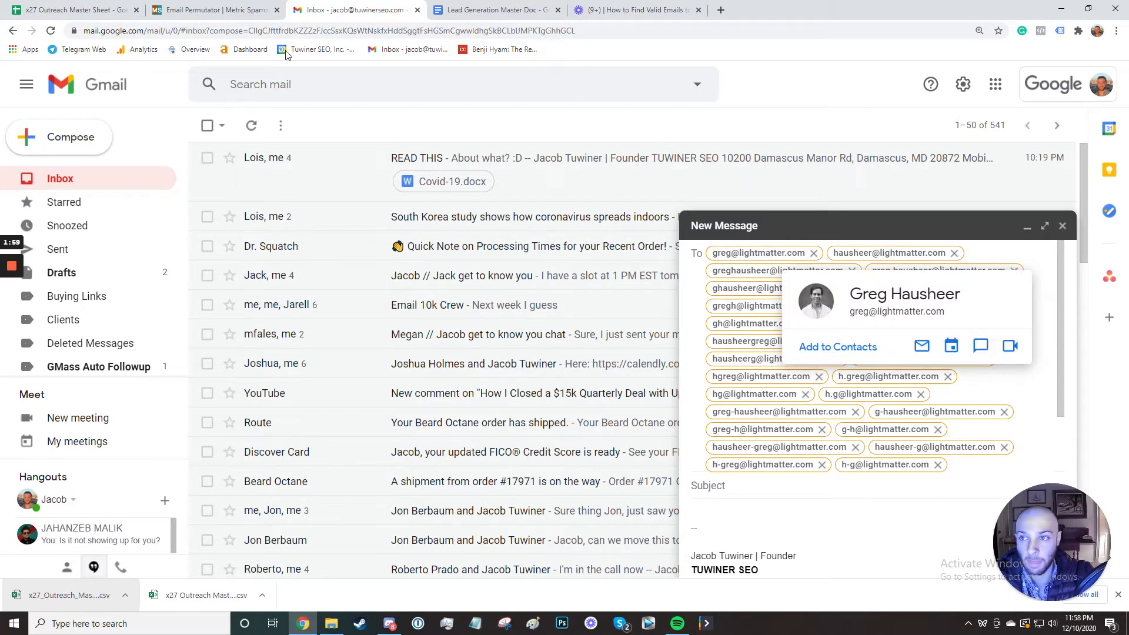
Switch to the x27 Outreach Master Sheet and review the Emails column in Sheet140
click(100, 10)
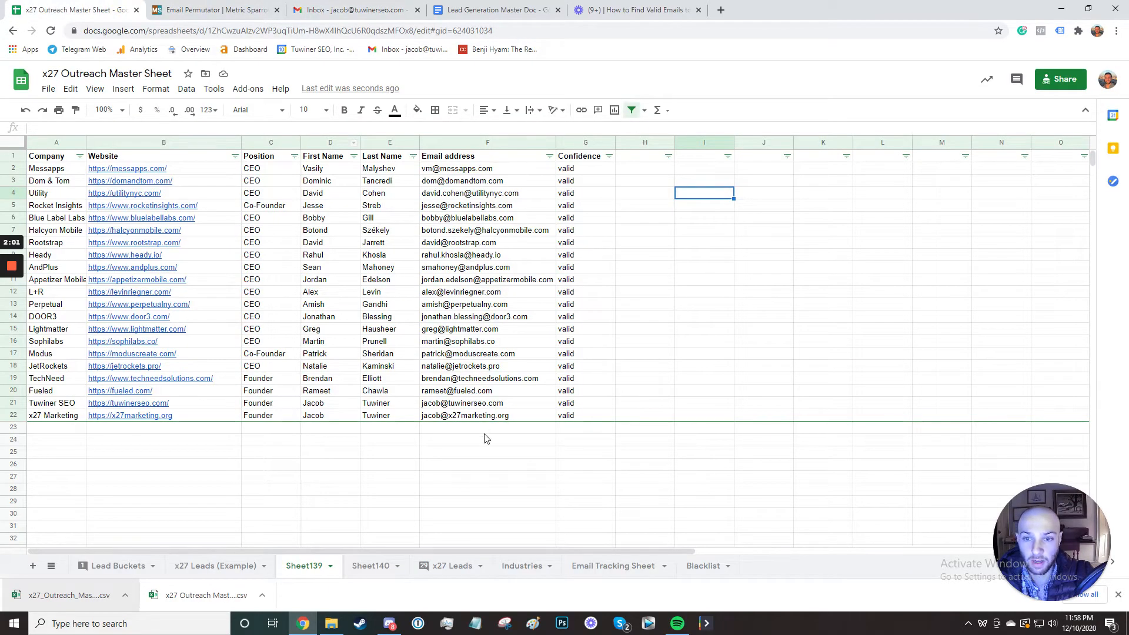
click(371, 566)
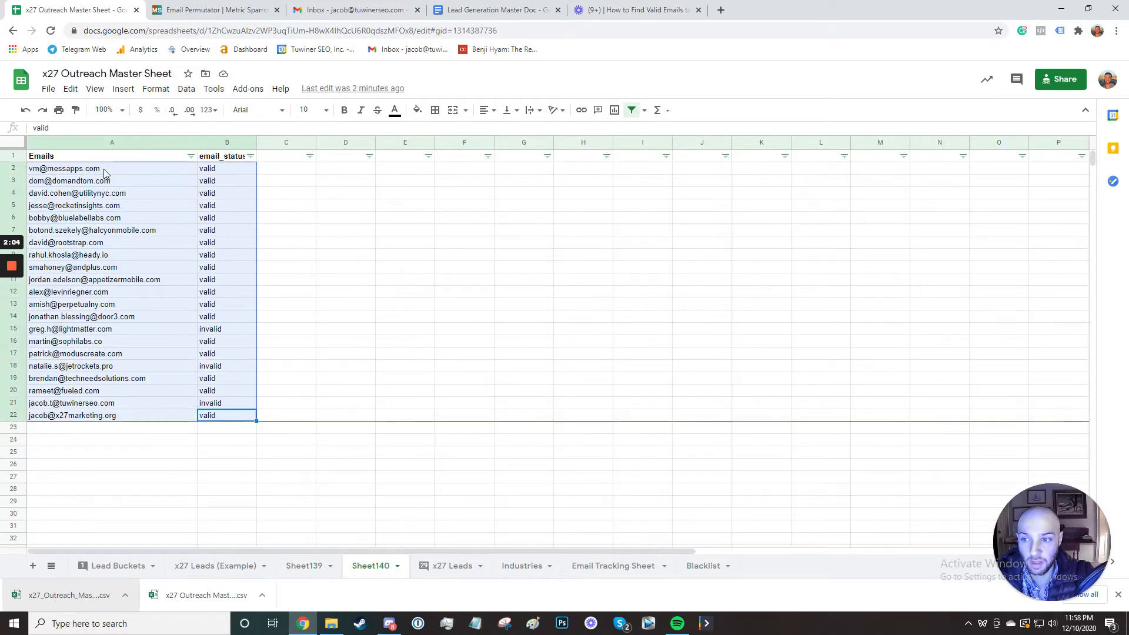
drag(106, 169, 97, 414)
drag(156, 451, 159, 464)
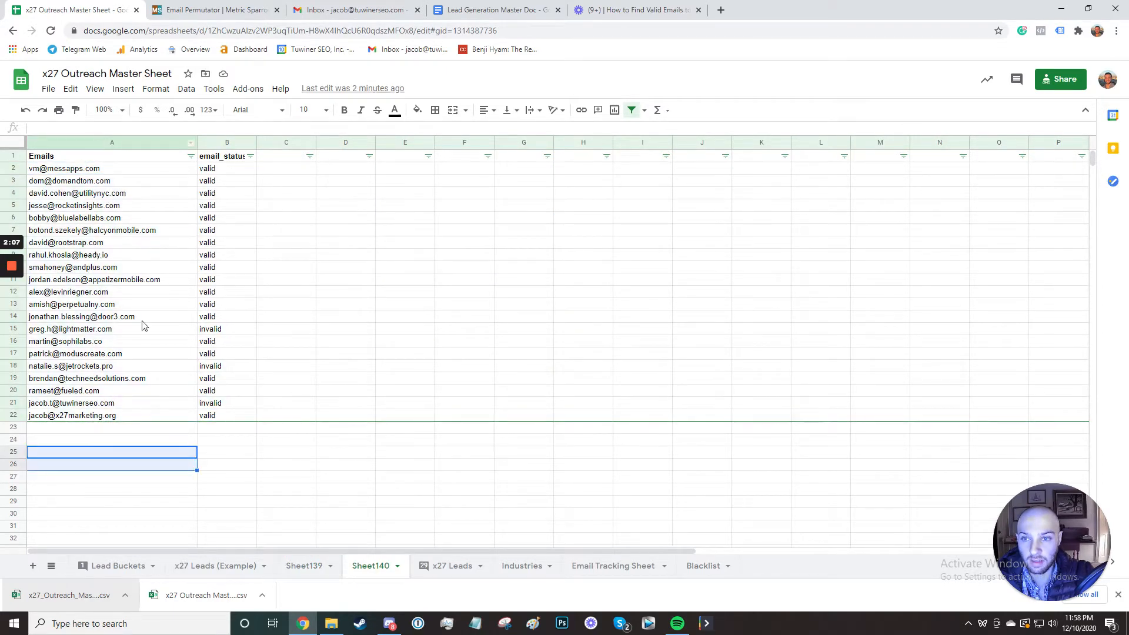
Open the NeverBounce website in place of the Email Permutator page and go to the account's list-cleaning jobs
click(213, 9)
click(235, 31)
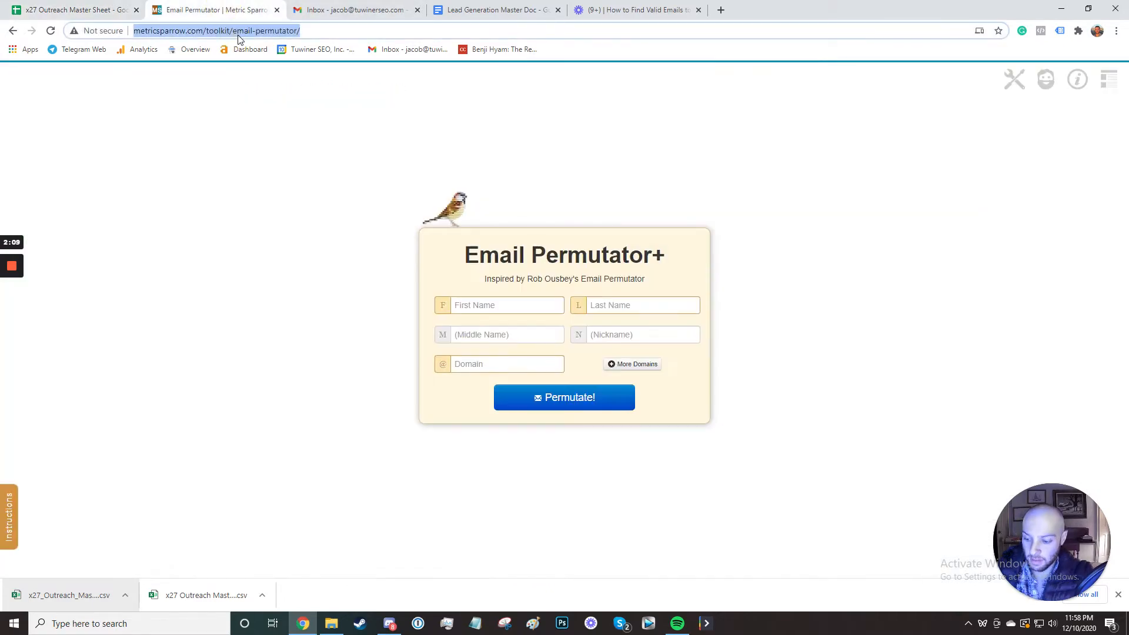
text(neverb)
key(Return)
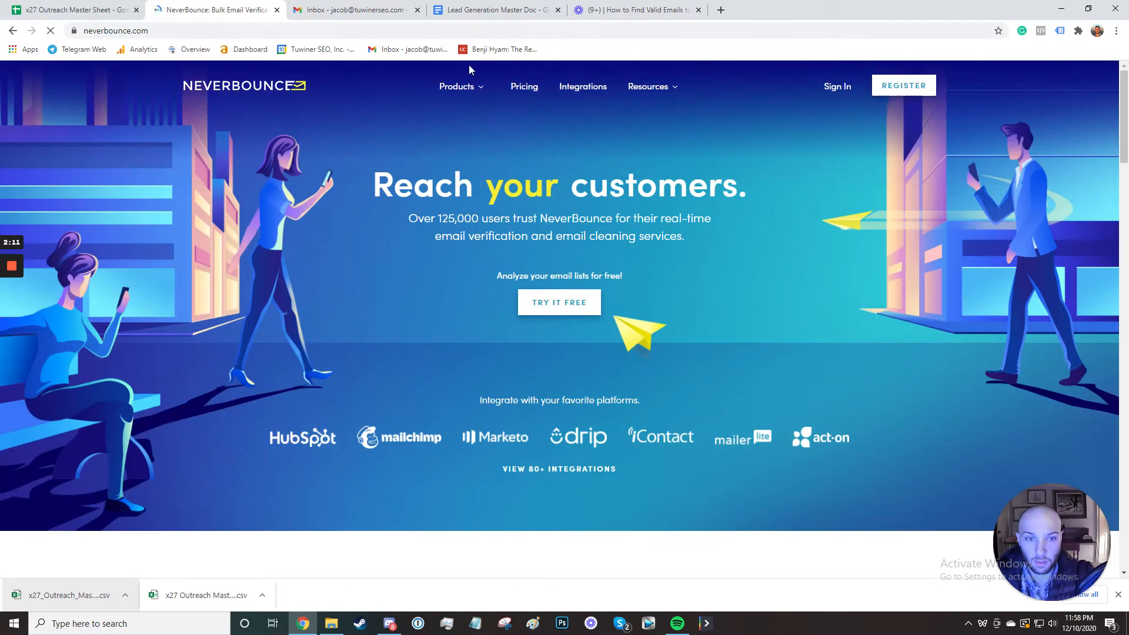
click(847, 89)
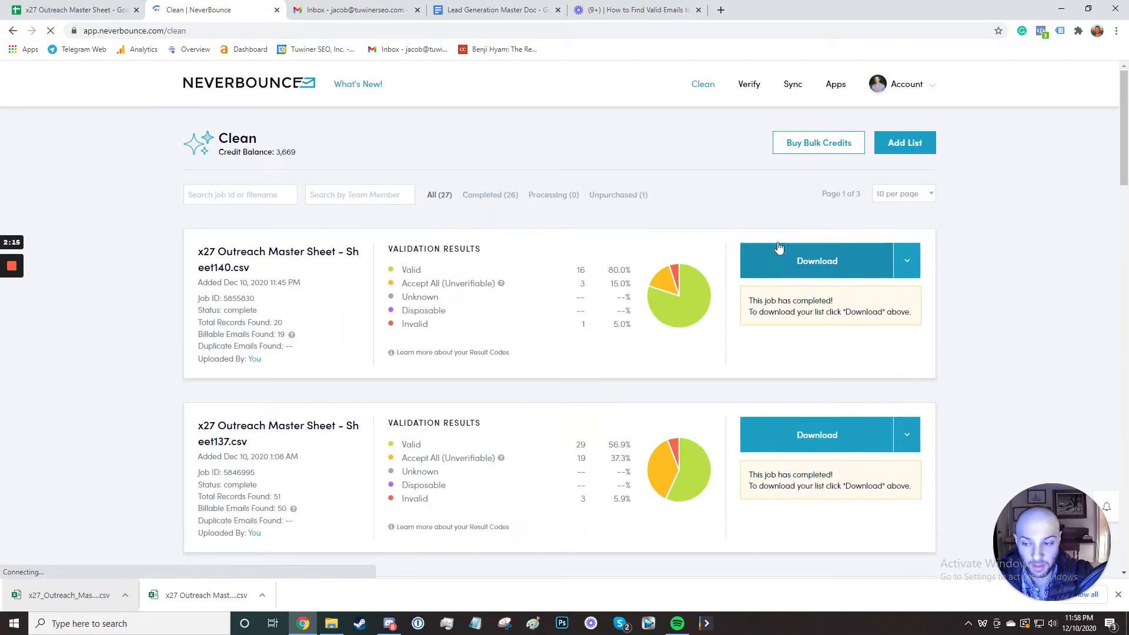
Return to the outreach spreadsheet and check contact cards for email addresses in Sheet140 and Sheet139
click(77, 10)
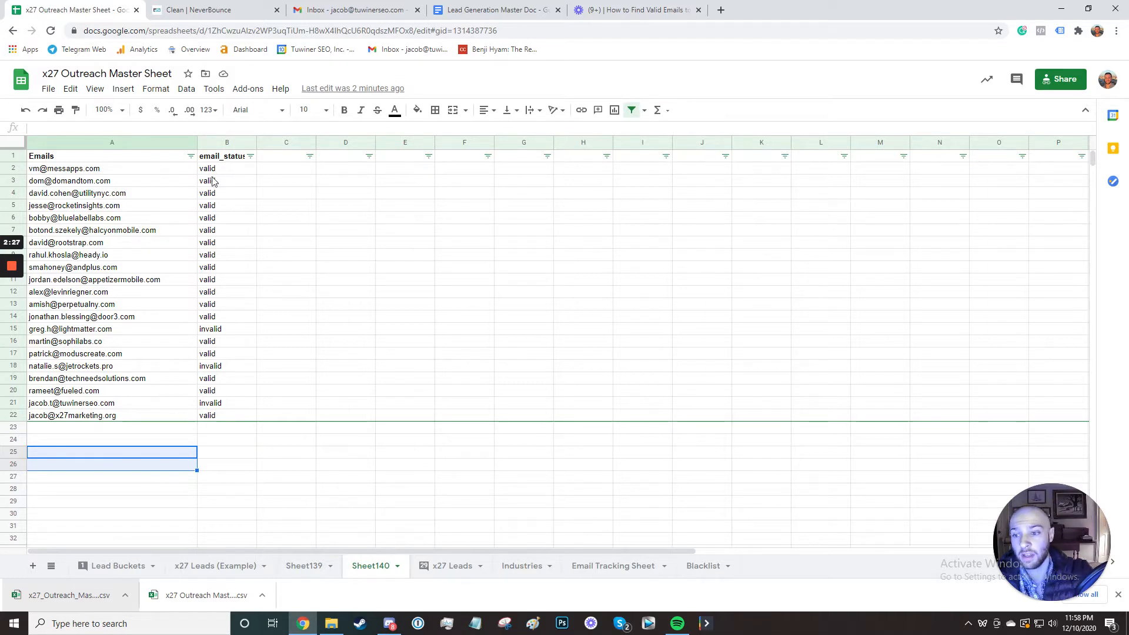
mouse_move(160, 181)
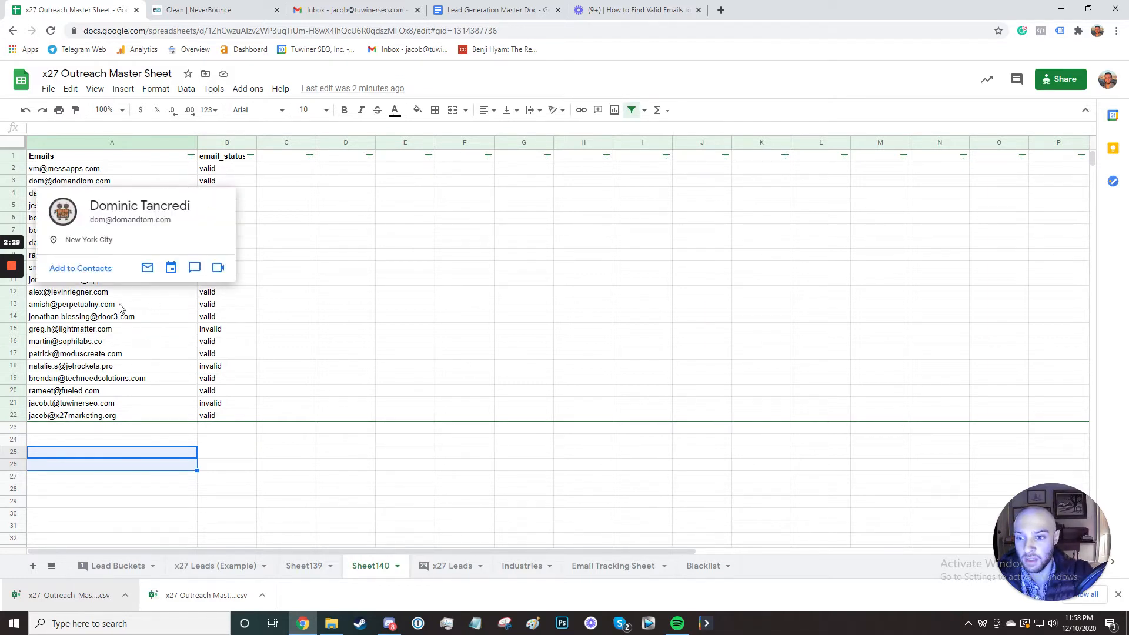
mouse_move(122, 267)
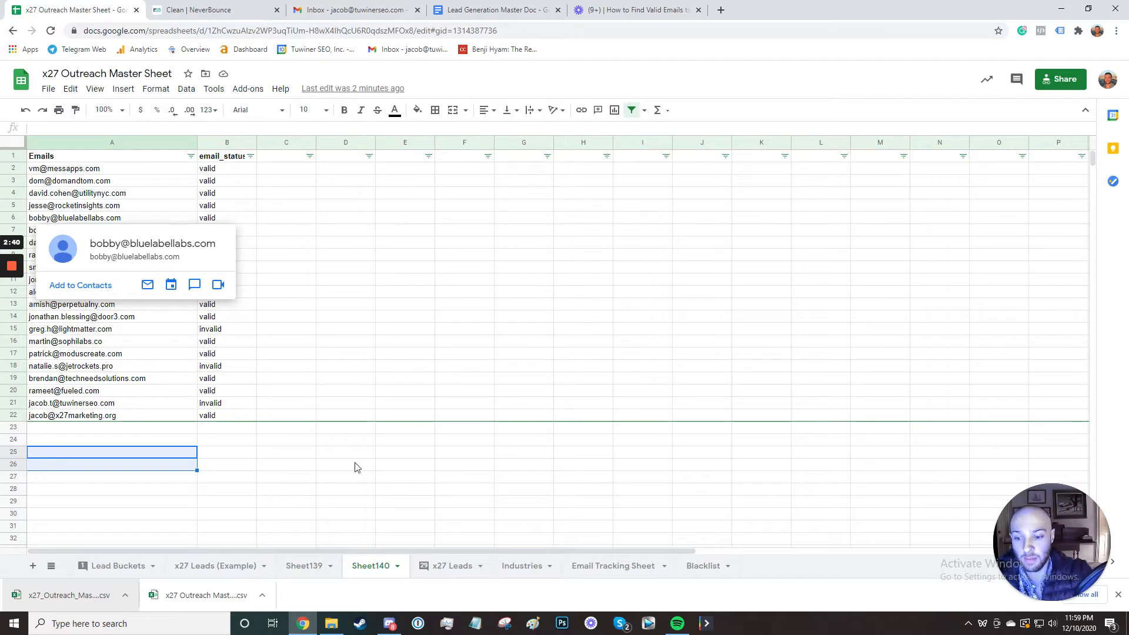
click(323, 573)
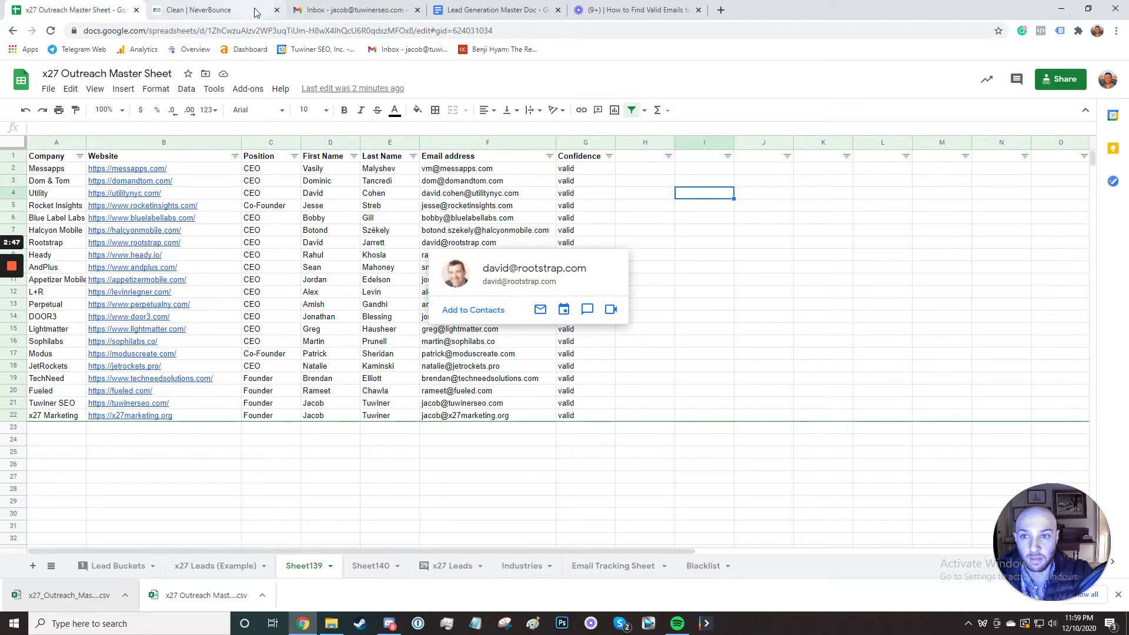
click(693, 247)
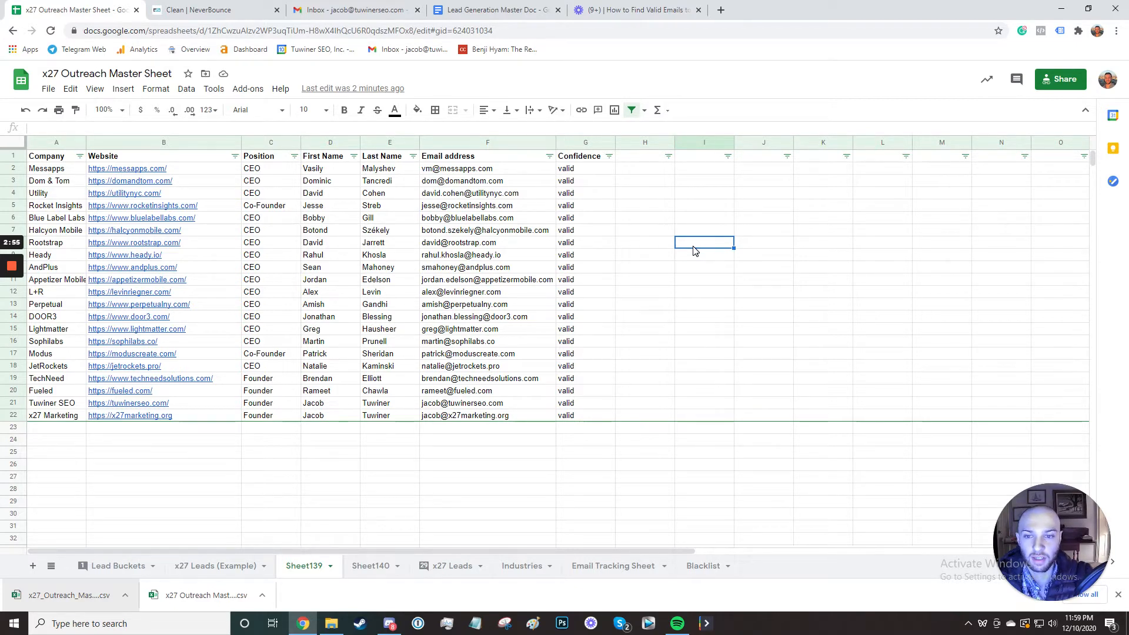
Delete the working sheets Sheet140 and Sheet139 from the x27 Outreach Master Sheet
click(235, 565)
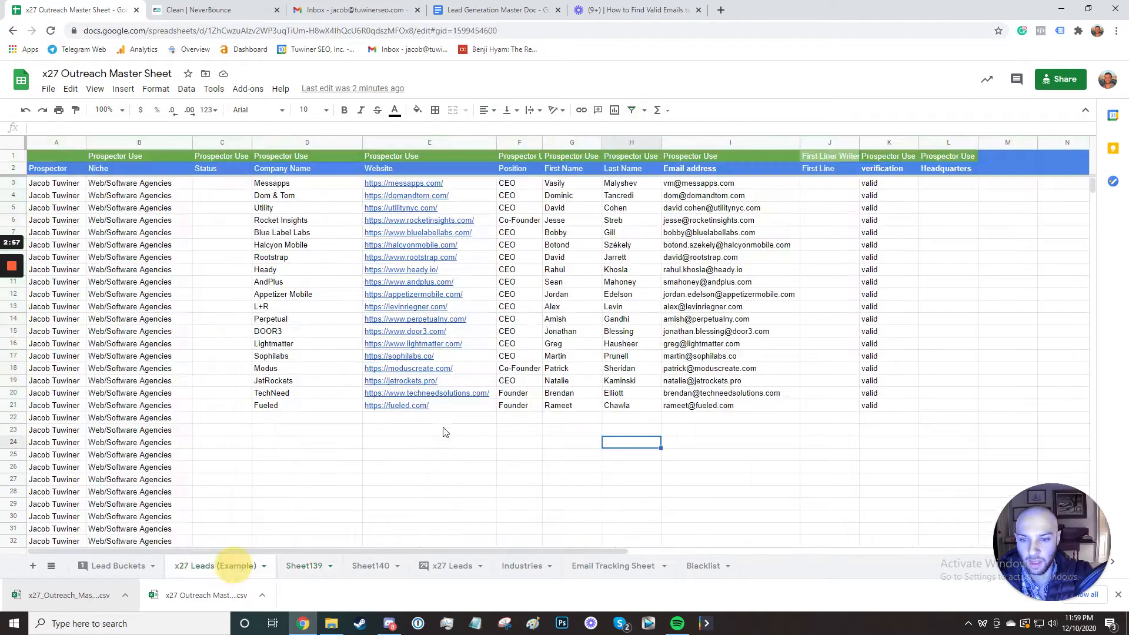
click(370, 566)
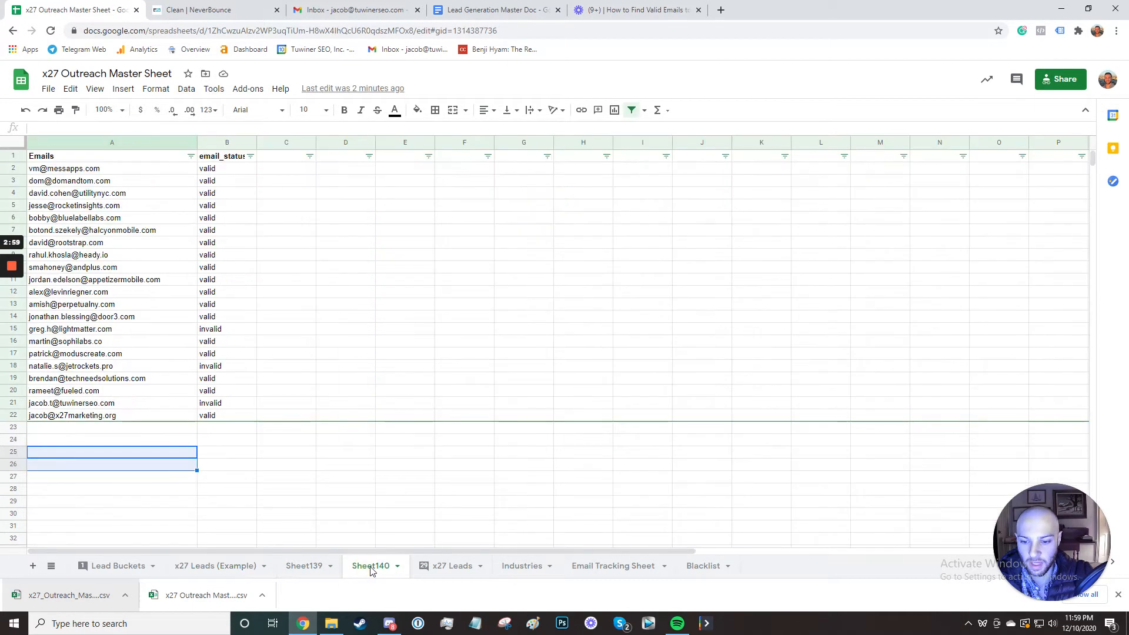
right_click(371, 566)
click(370, 360)
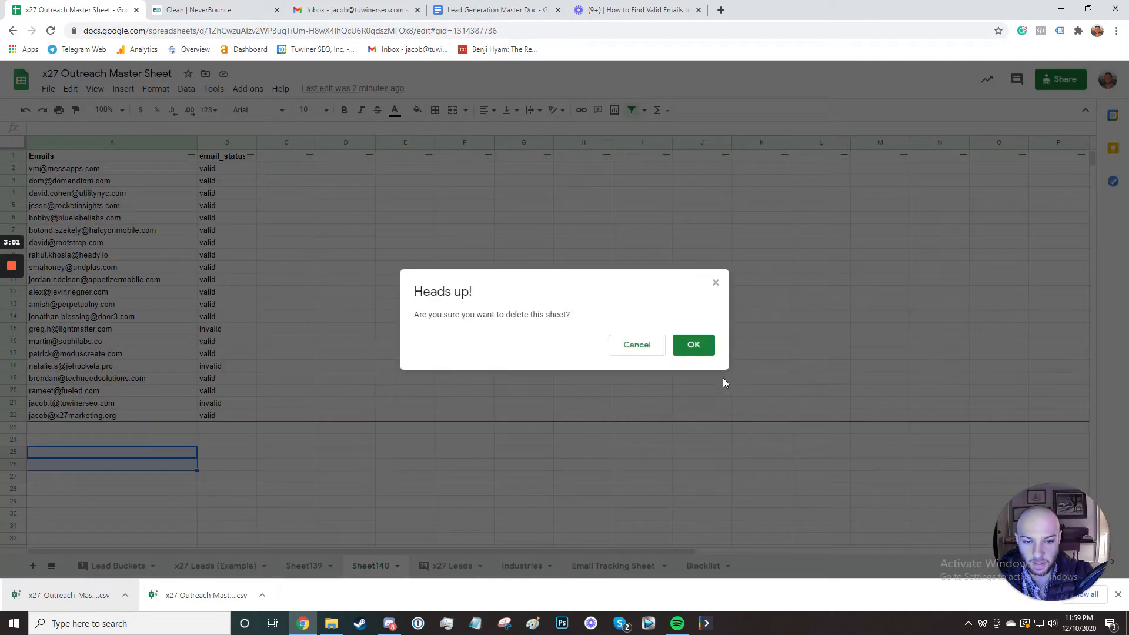
click(693, 343)
right_click(304, 565)
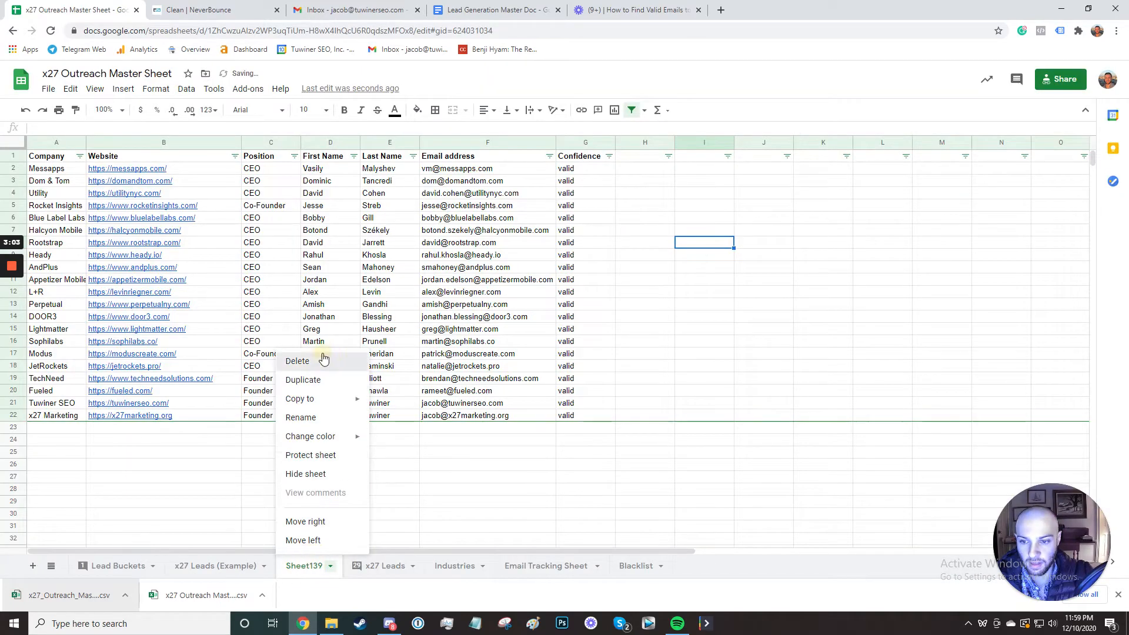
click(297, 360)
click(693, 345)
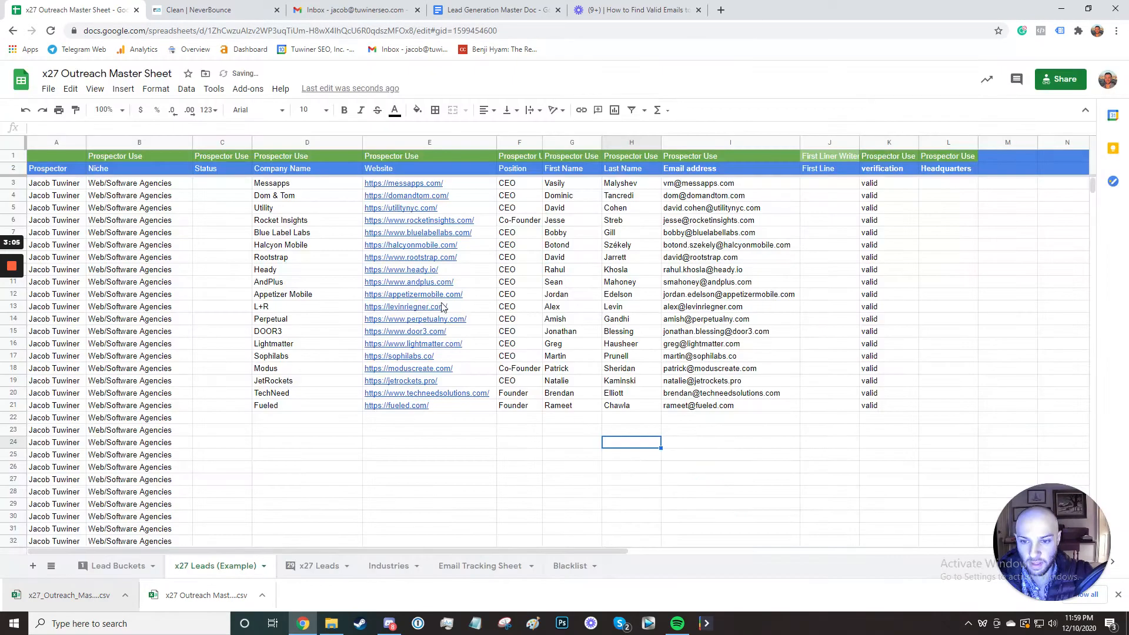
Review the lead rows in the x27 Leads sheet down to the end of the list
click(314, 565)
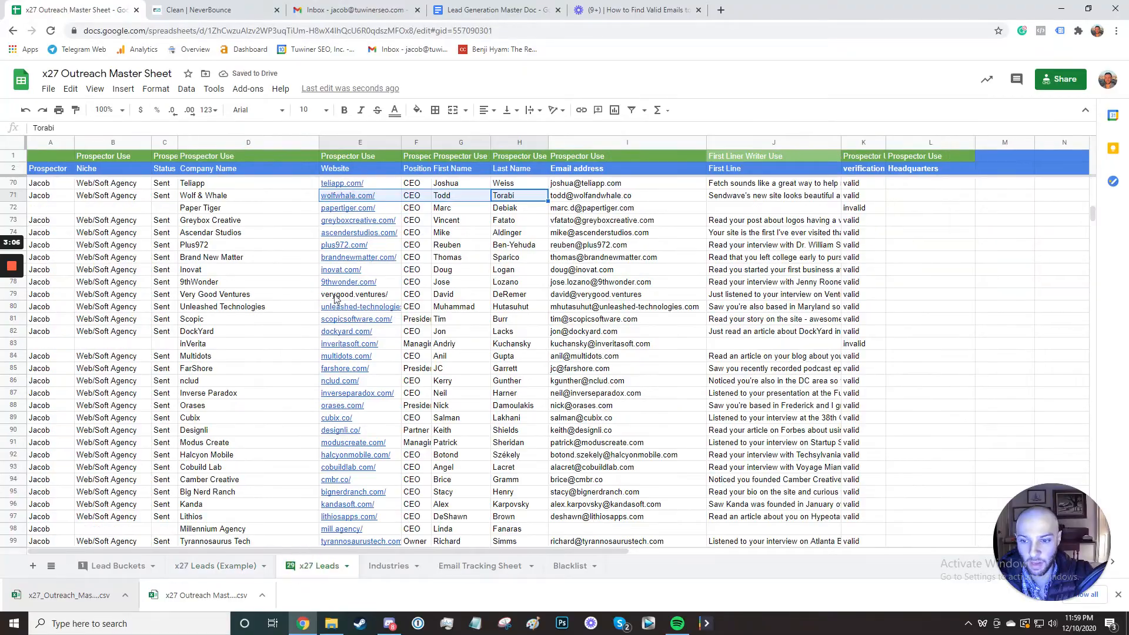
scroll(475, 336, up, 5)
scroll(475, 336, down, 15)
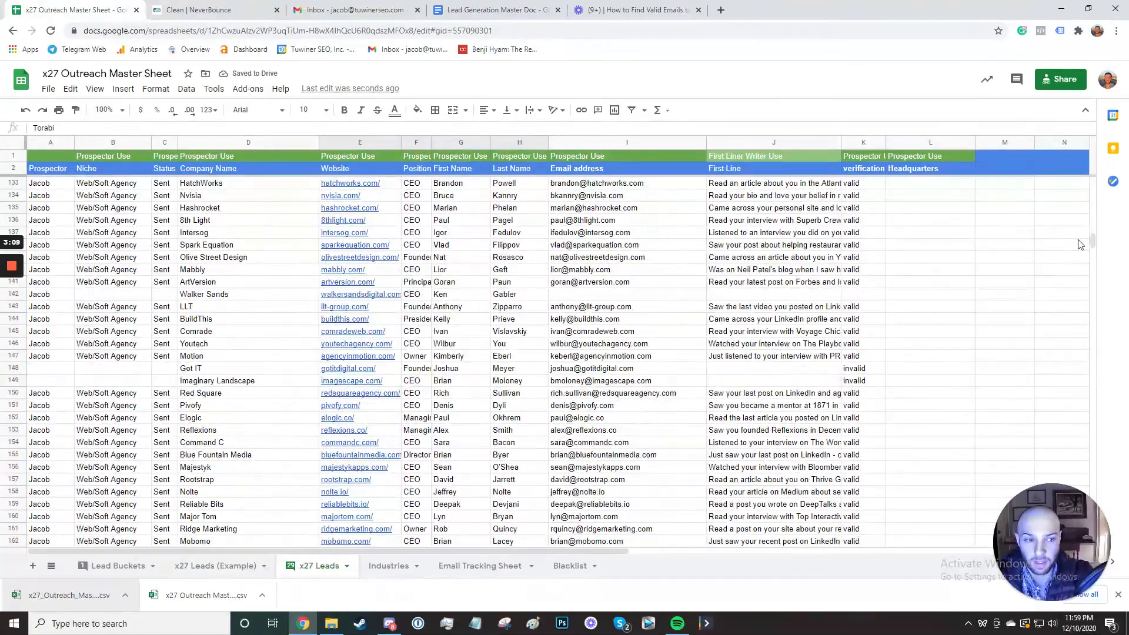
drag(1094, 235, 1081, 528)
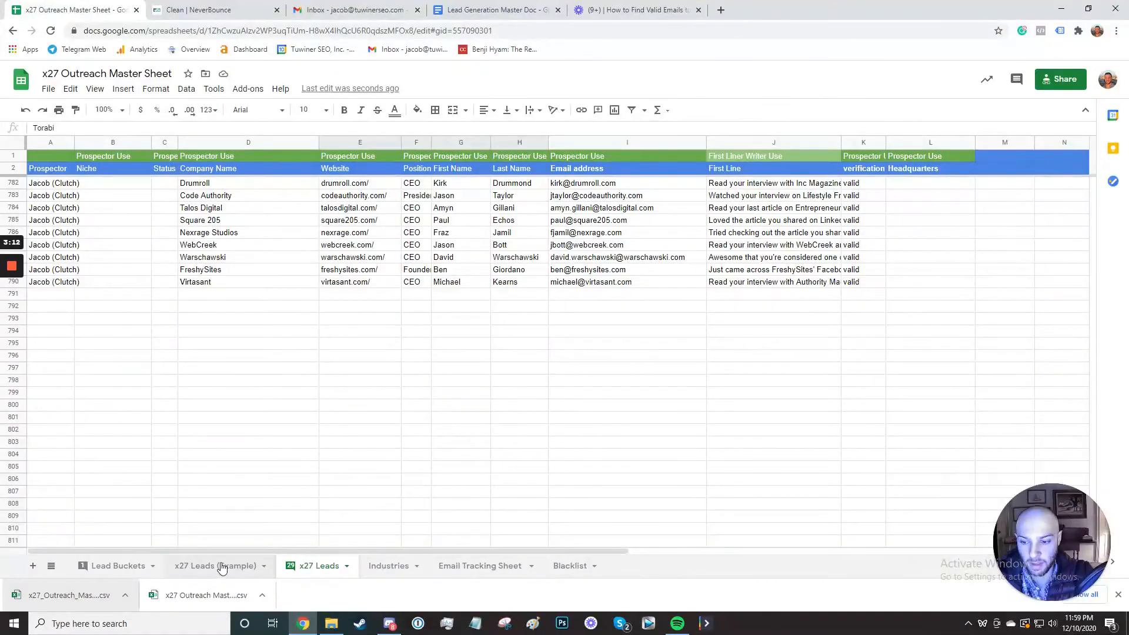
Review the finished email addresses for all leads in the x27 Leads (Example) sheet
click(220, 565)
click(745, 432)
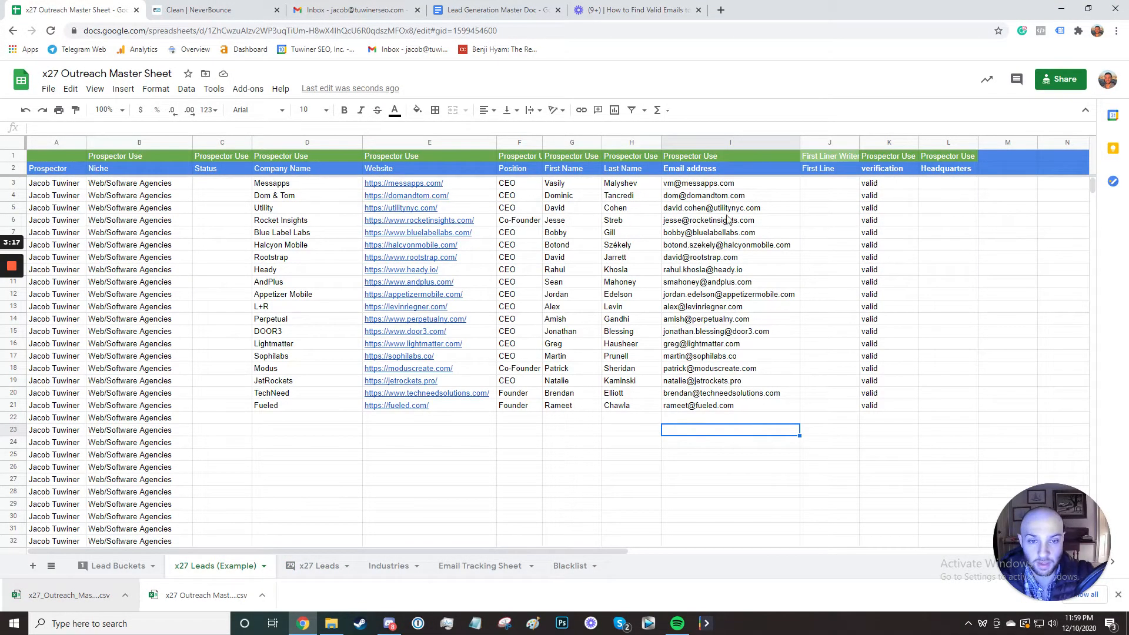
drag(717, 187, 729, 409)
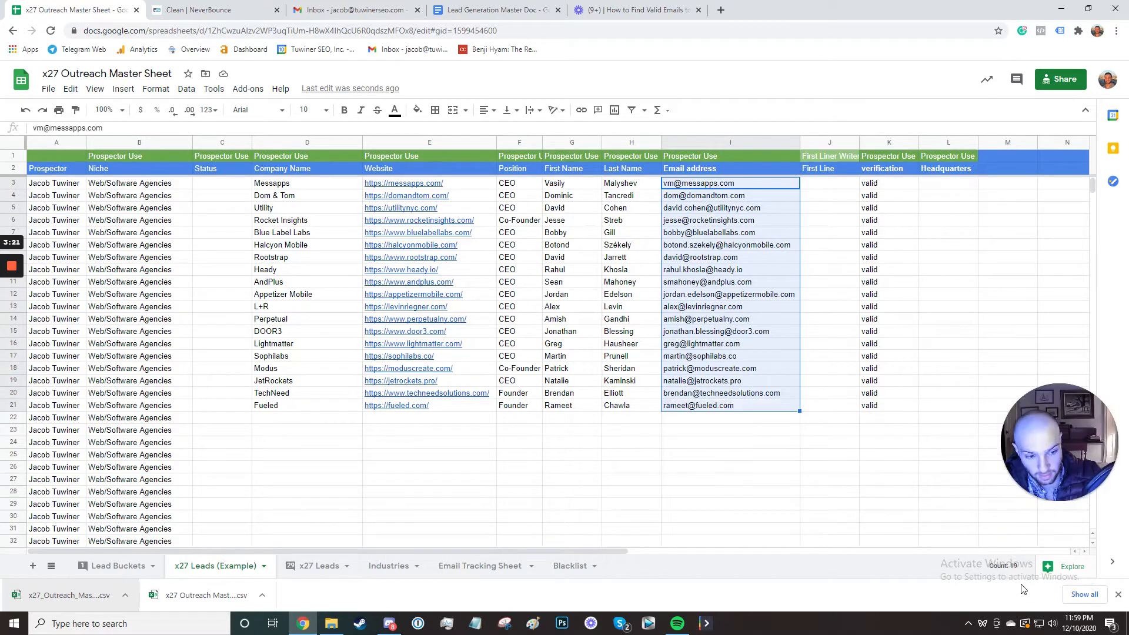
click(752, 418)
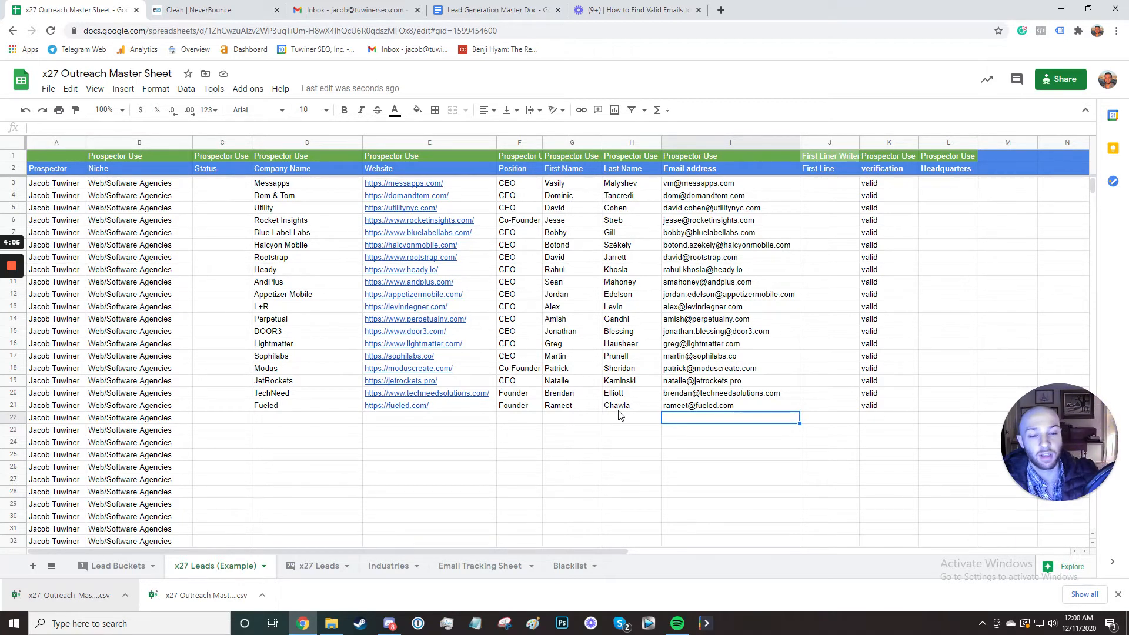
click(608, 423)
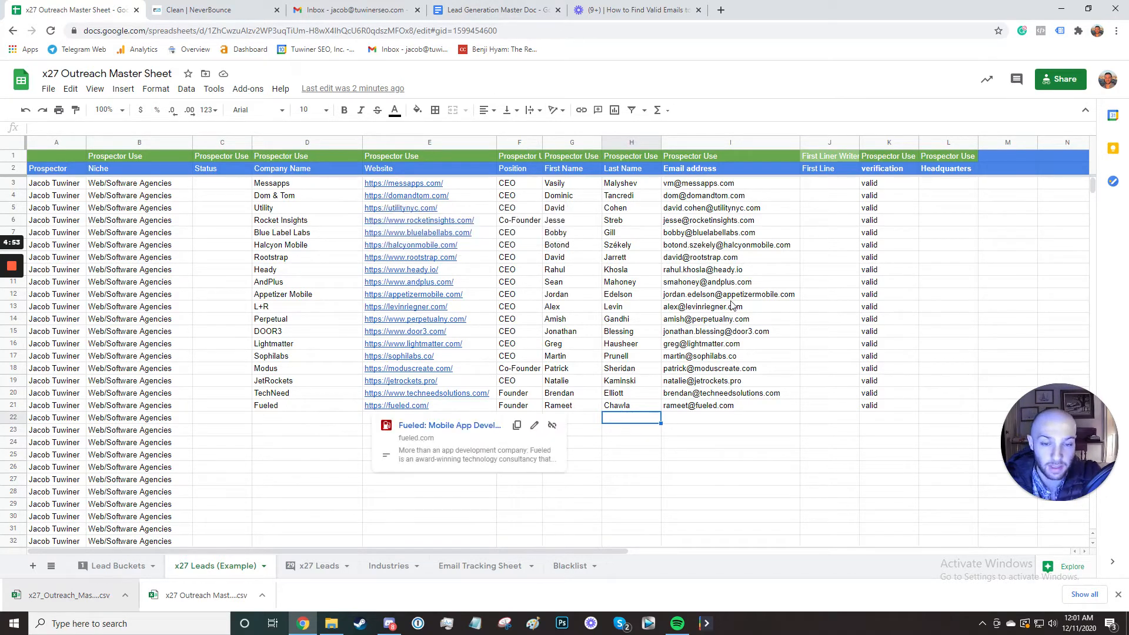
drag(711, 187, 716, 412)
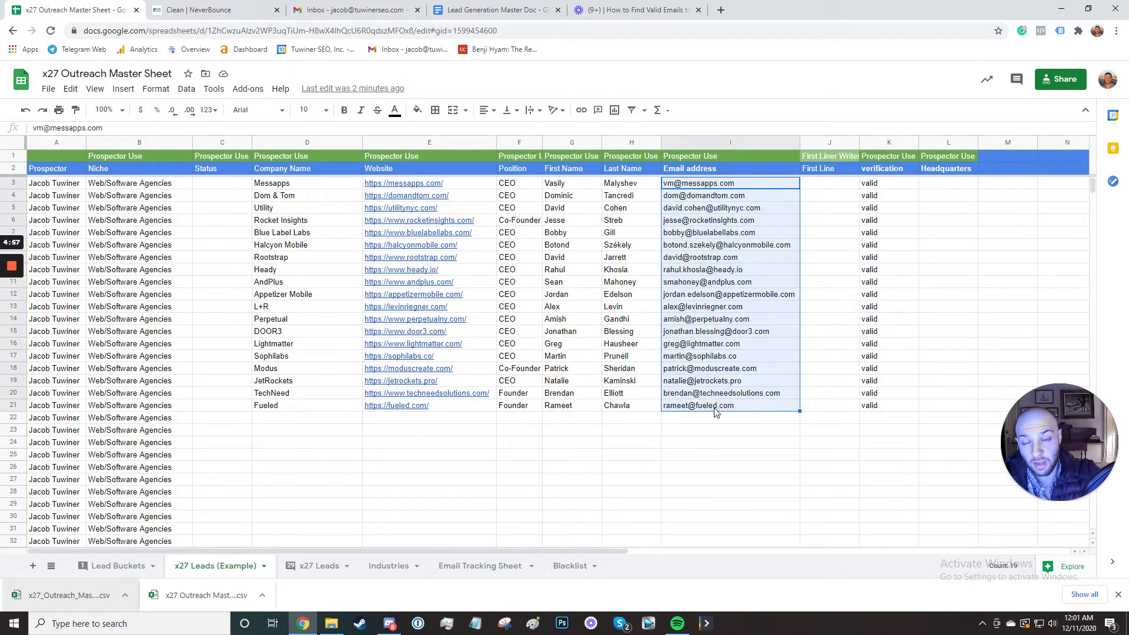
Switch to the Lead Generation Master Doc and review its numbered lead generation steps
click(493, 10)
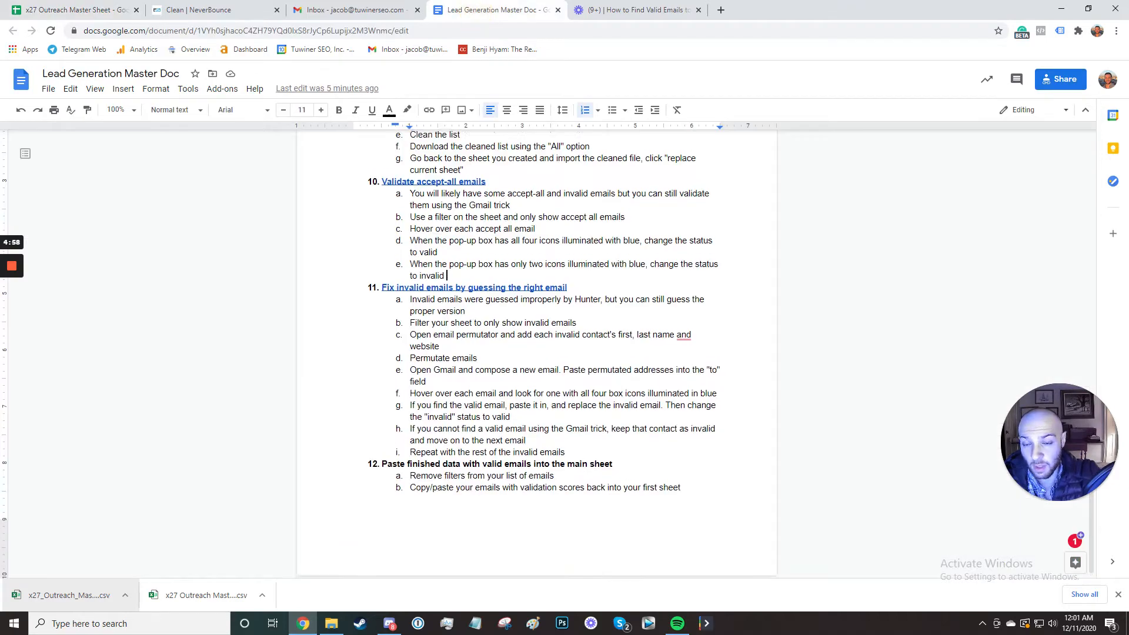
scroll(536, 353, up, 15)
scroll(537, 353, down, 3)
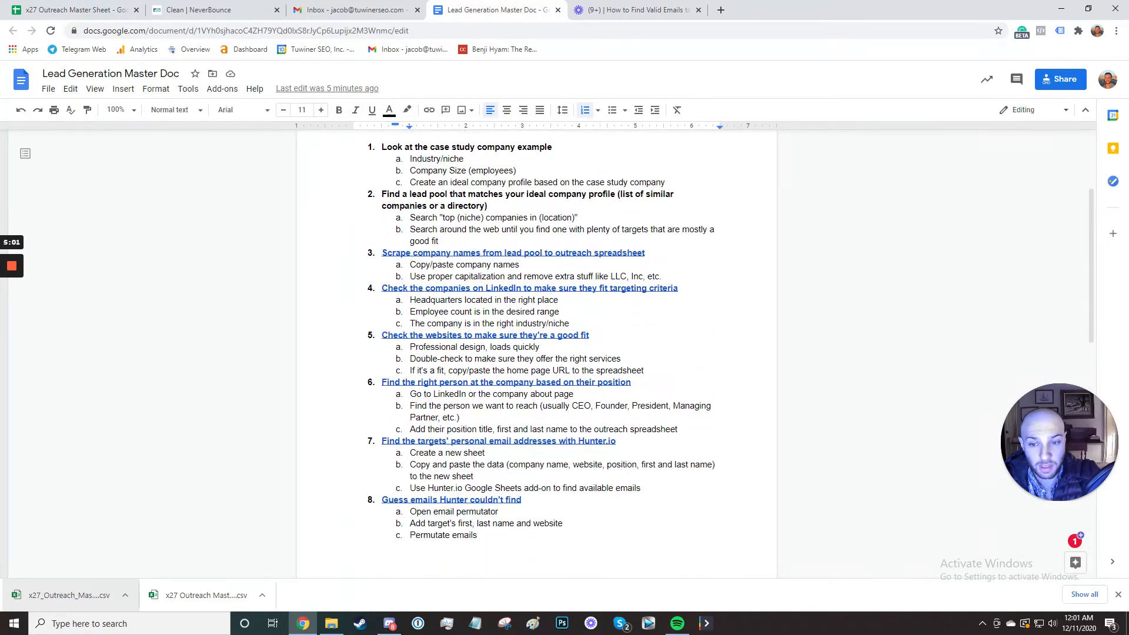
scroll(536, 353, down, 5)
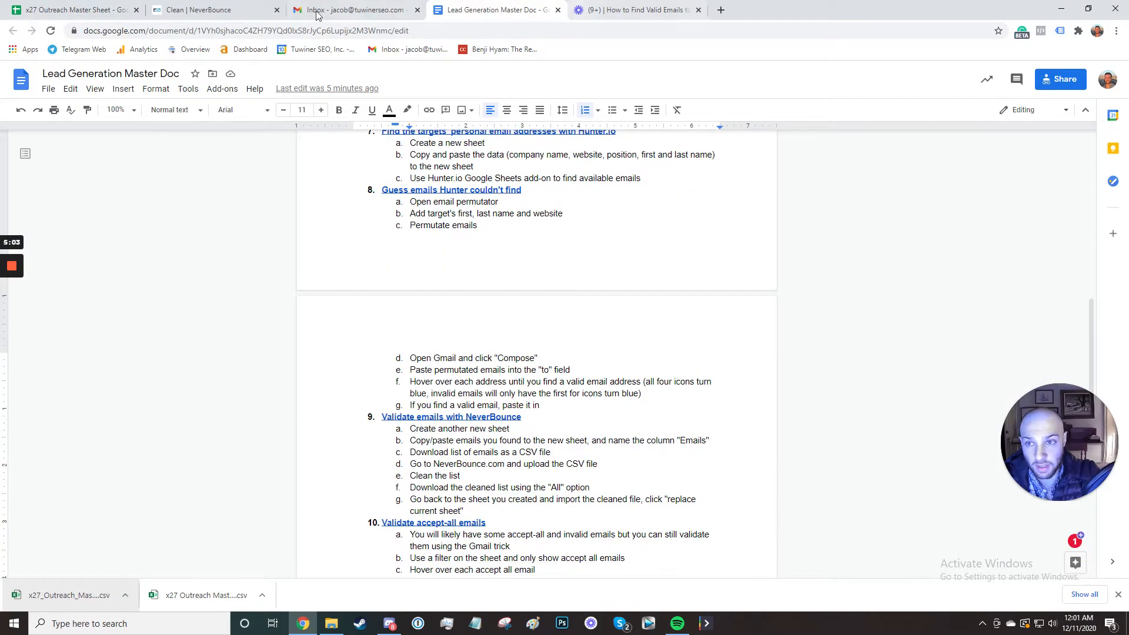
Return to the x27 Leads sheet and copy Elevux's website, elevux.com/, into cell E795 to test the duplicate highlighting
click(202, 10)
click(92, 6)
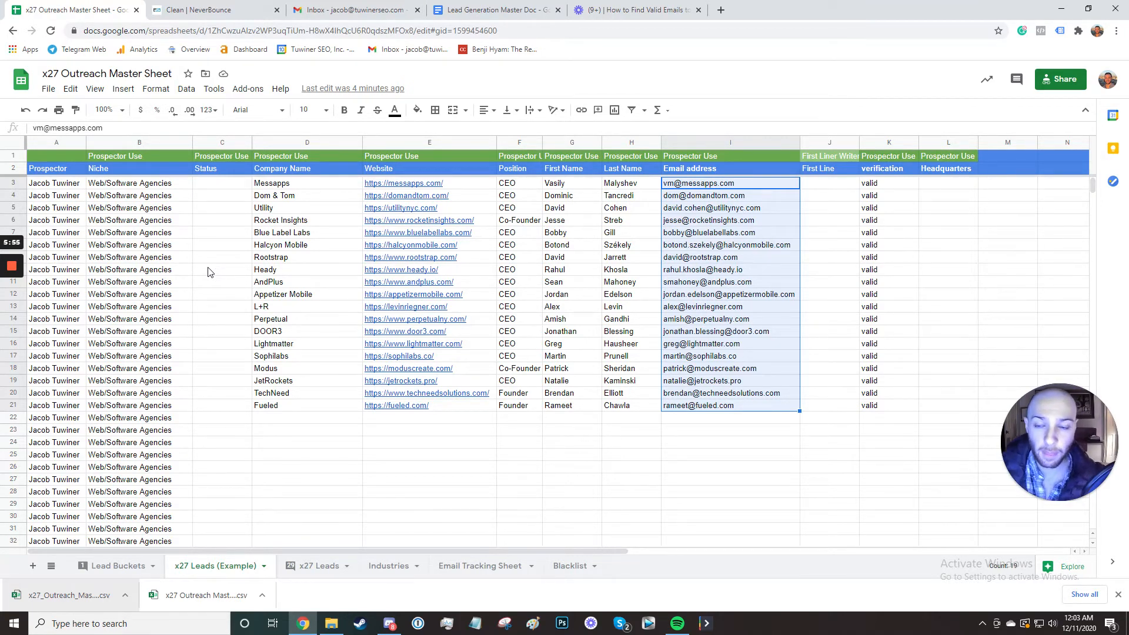
click(317, 566)
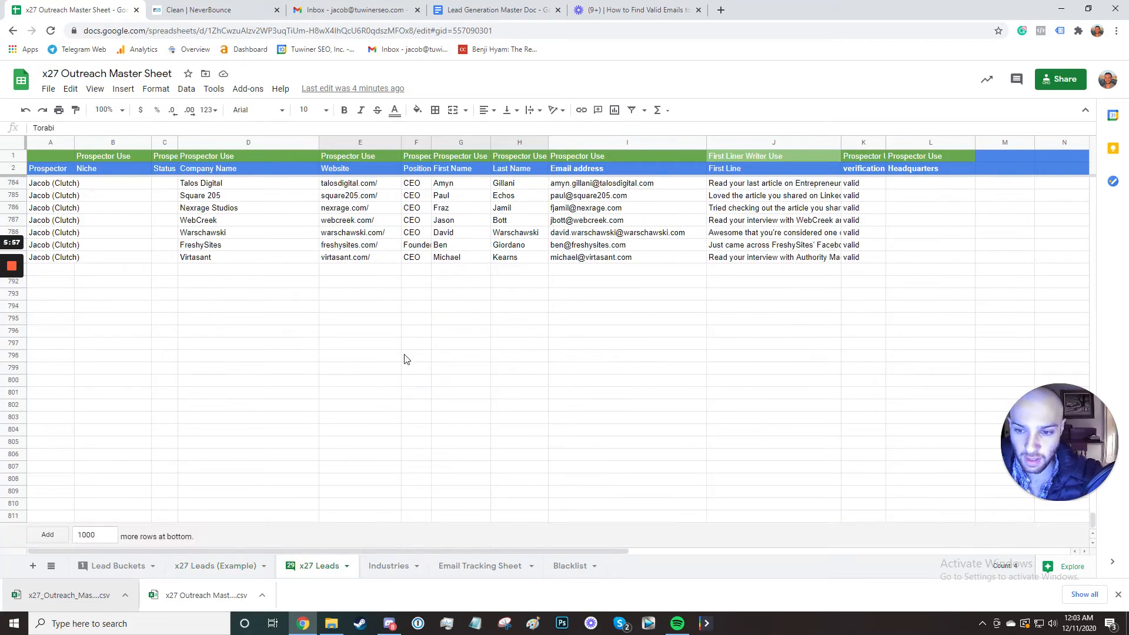
scroll(406, 358, up, 6)
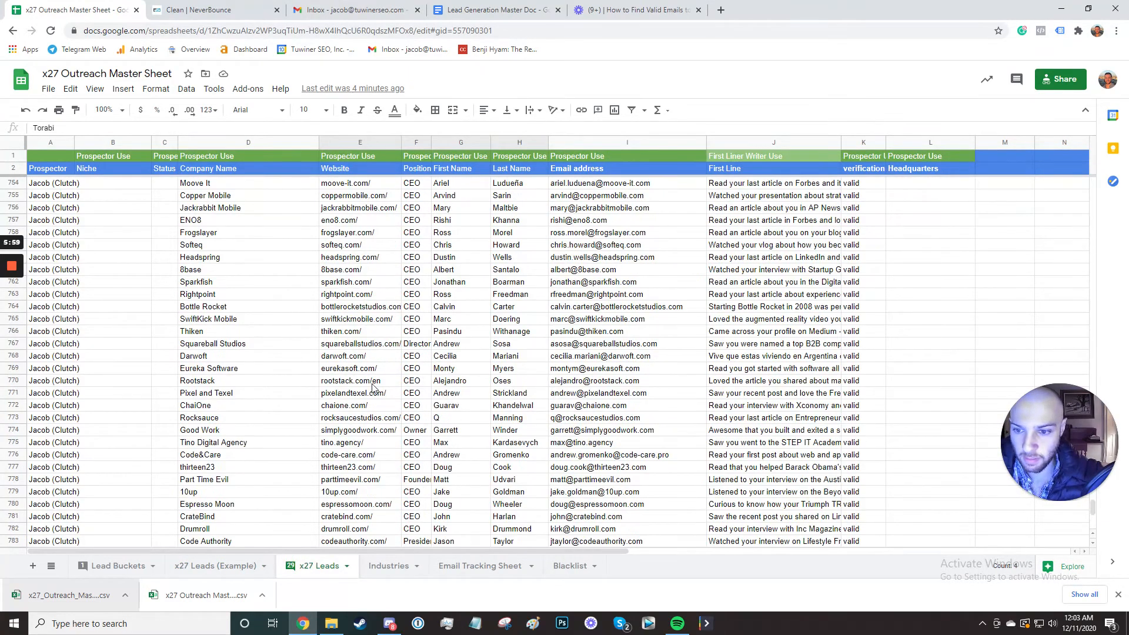
scroll(371, 388, up, 5)
click(366, 283)
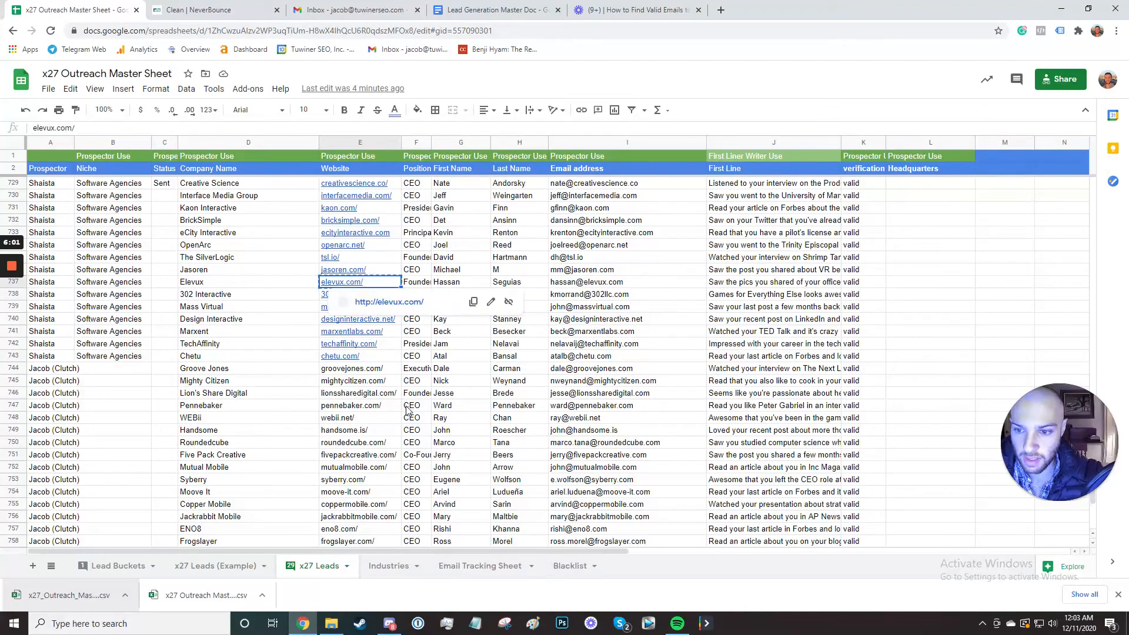
scroll(407, 410, down, 10)
click(381, 355)
text(elevux.com/)
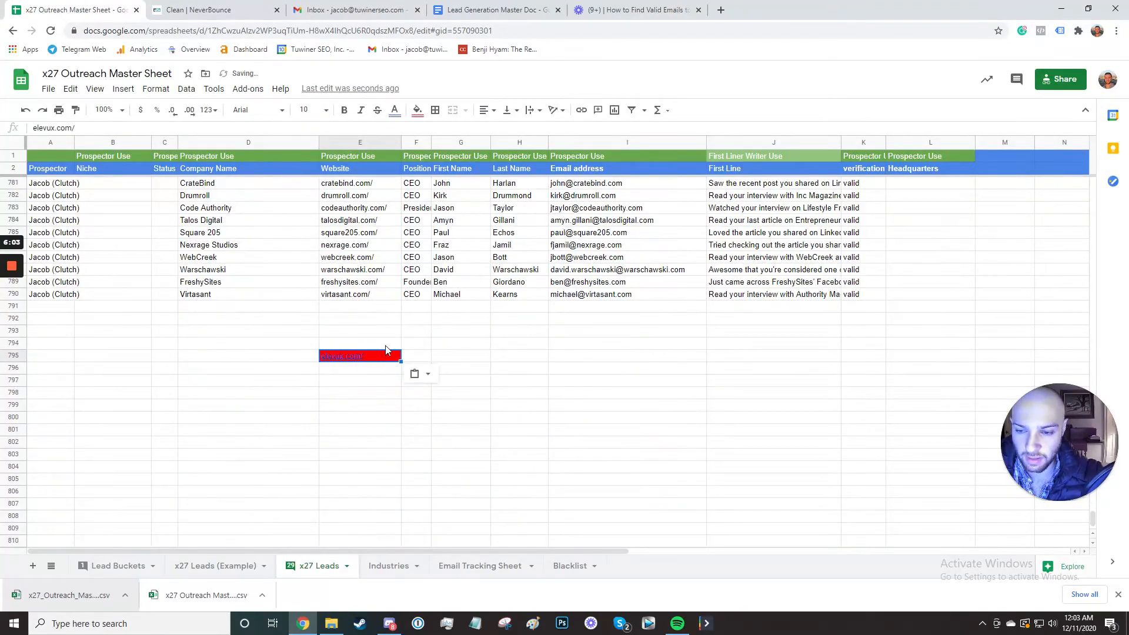
Check the highlighting on Elevux's original website entry in row 737, and clear the duplicate in cell E795
scroll(376, 294, up, 9)
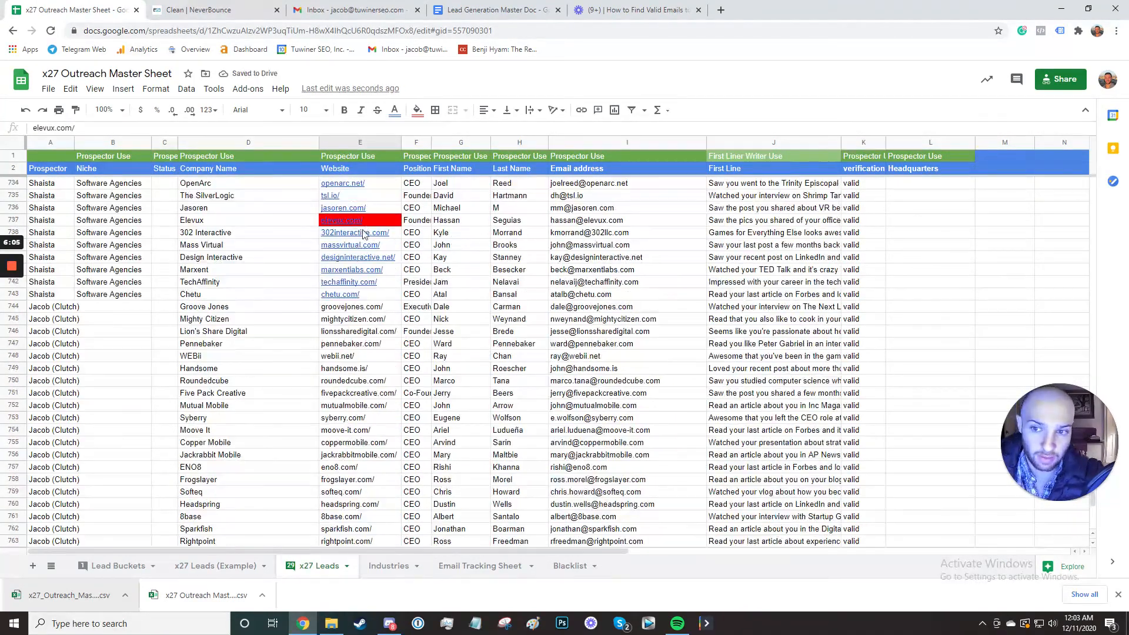
scroll(365, 234, down, 10)
click(362, 355)
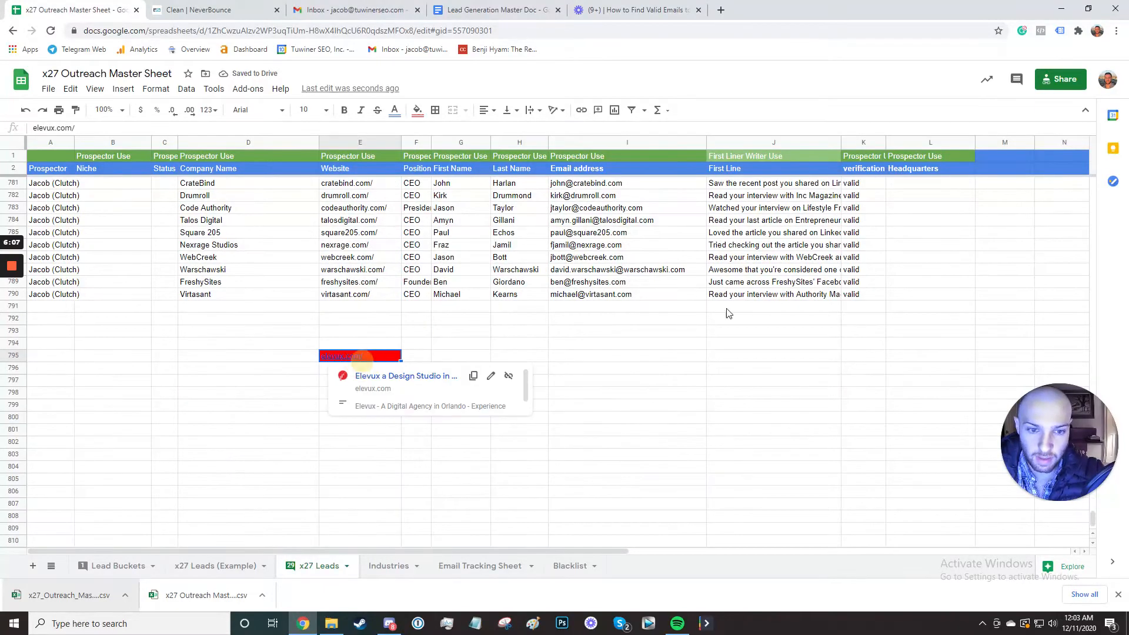
key(Delete)
Copy the FreshySites contact's email address into cell I795 to test duplicate highlighting in the Email address column
click(597, 282)
key(ctrl+c)
click(617, 358)
key(ctrl+v)
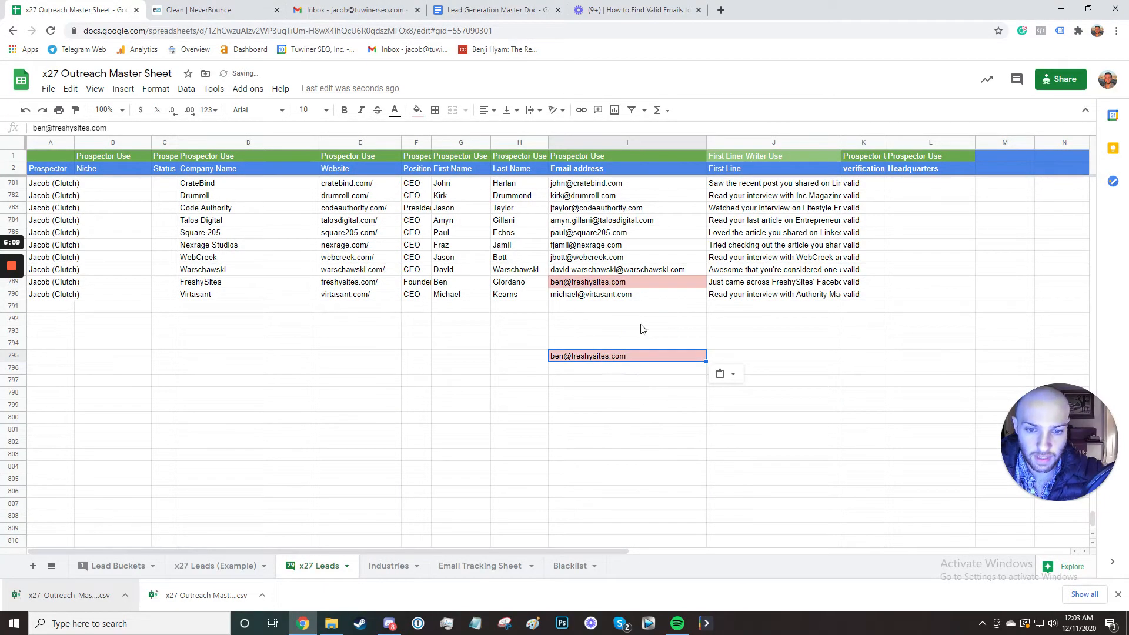
Clear the duplicate test email address from cell I795 in the x27 Leads sheet
click(611, 356)
key(Delete)
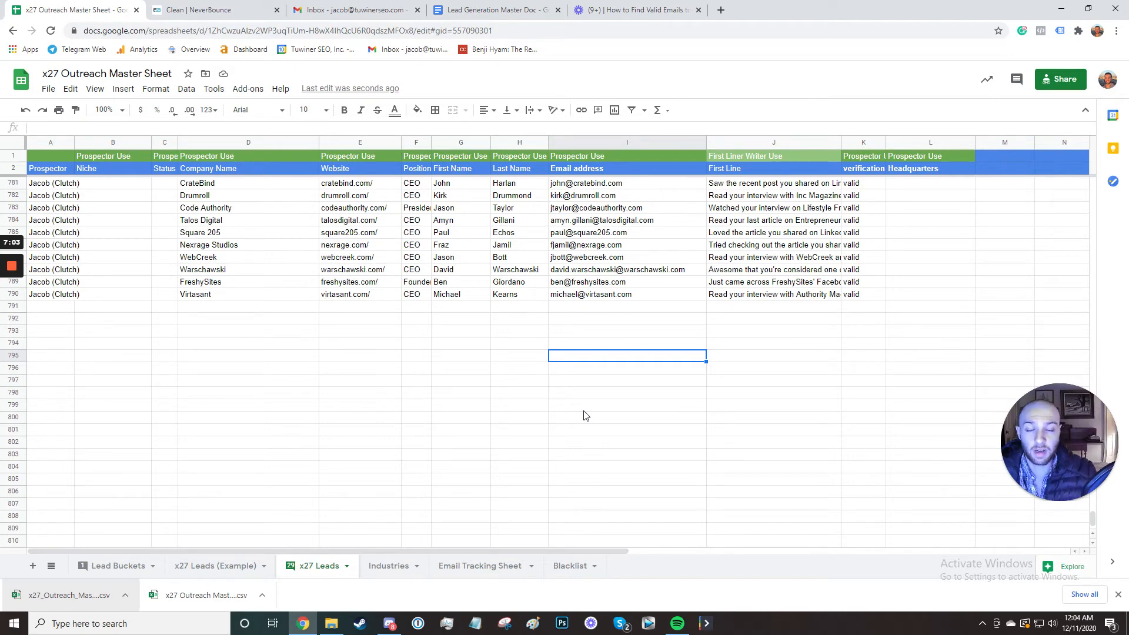
Switch to the NeverBounce page and load the Clutch website, clutch.co, in its place
click(229, 10)
click(232, 23)
text(c)
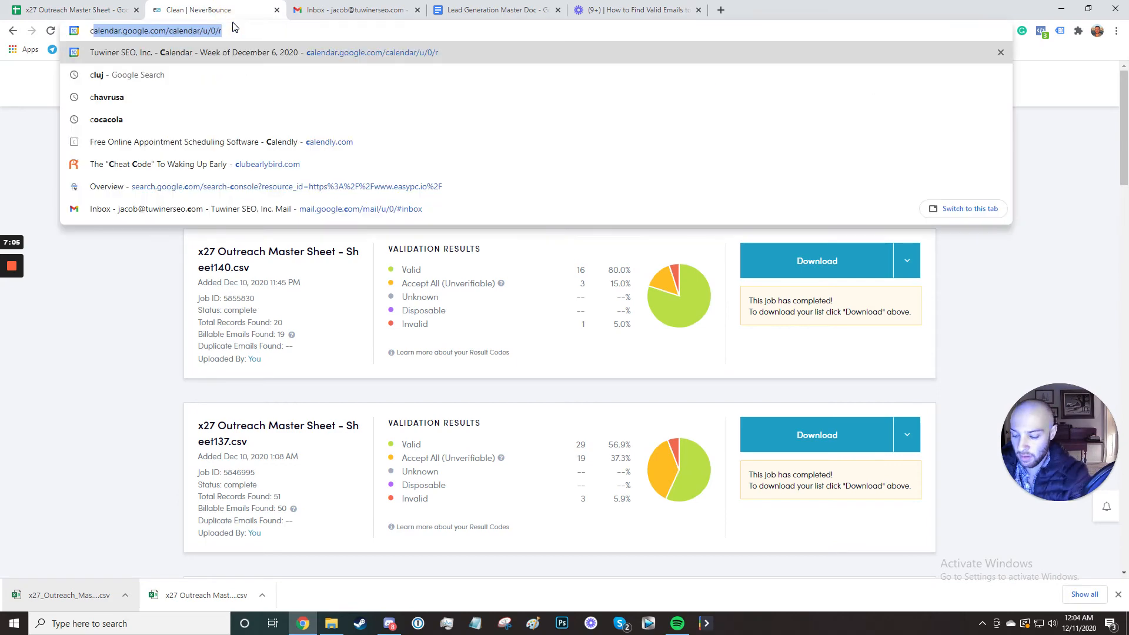
text(lutch)
key(Return)
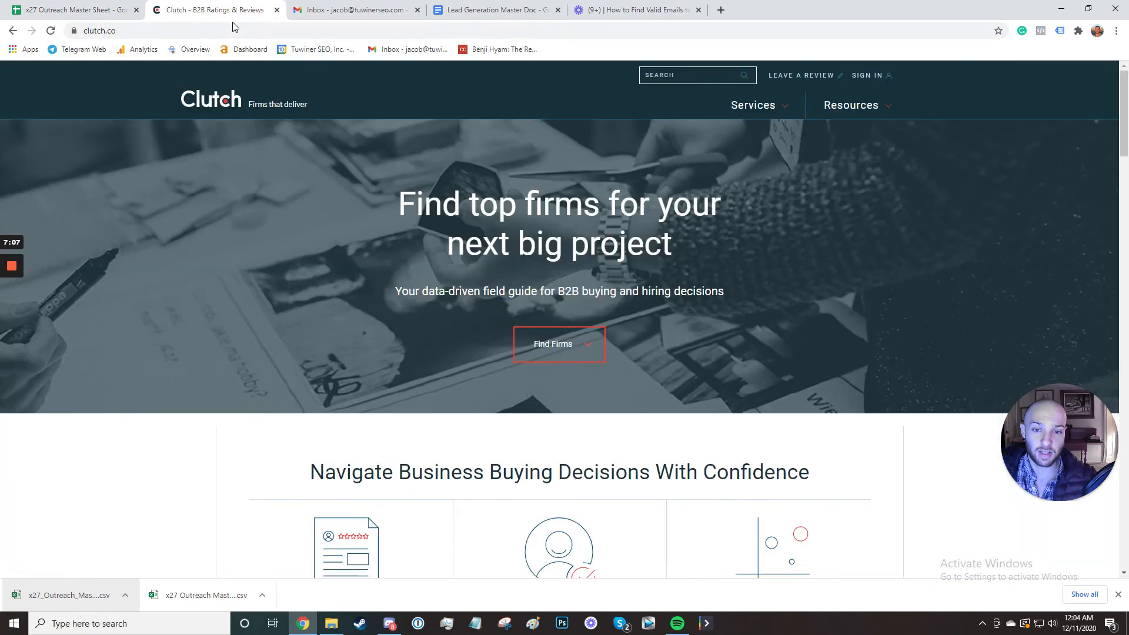
Review the agency categories on Clutch's home page and open the full list of Web Development Firms
scroll(508, 291, down, 1)
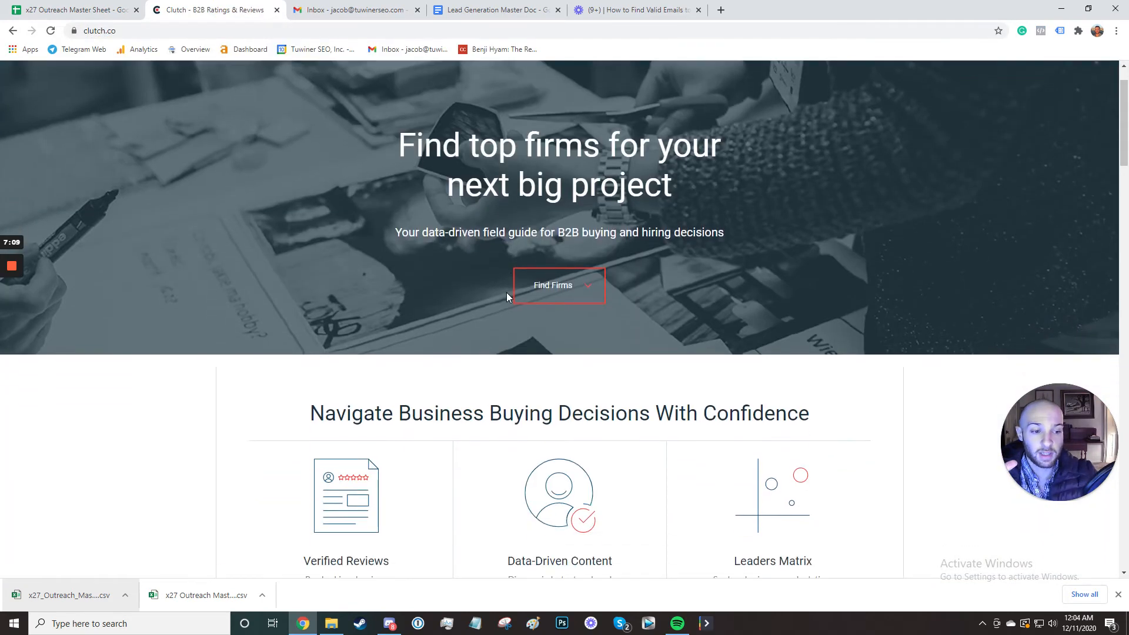
scroll(506, 291, down, 14)
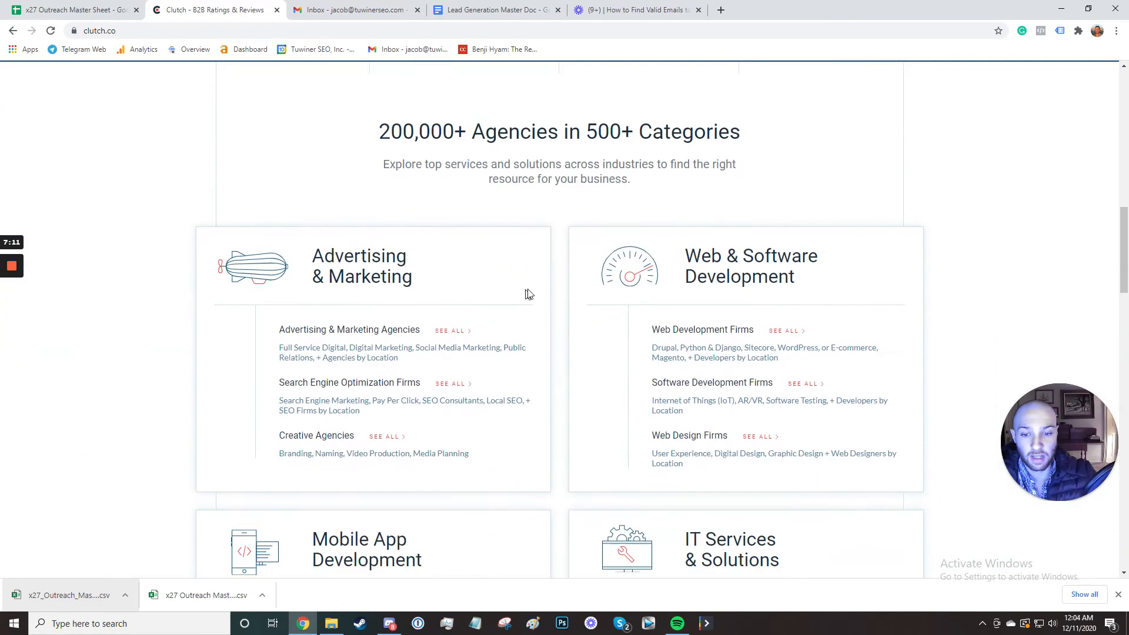
drag(379, 131, 559, 133)
click(553, 133)
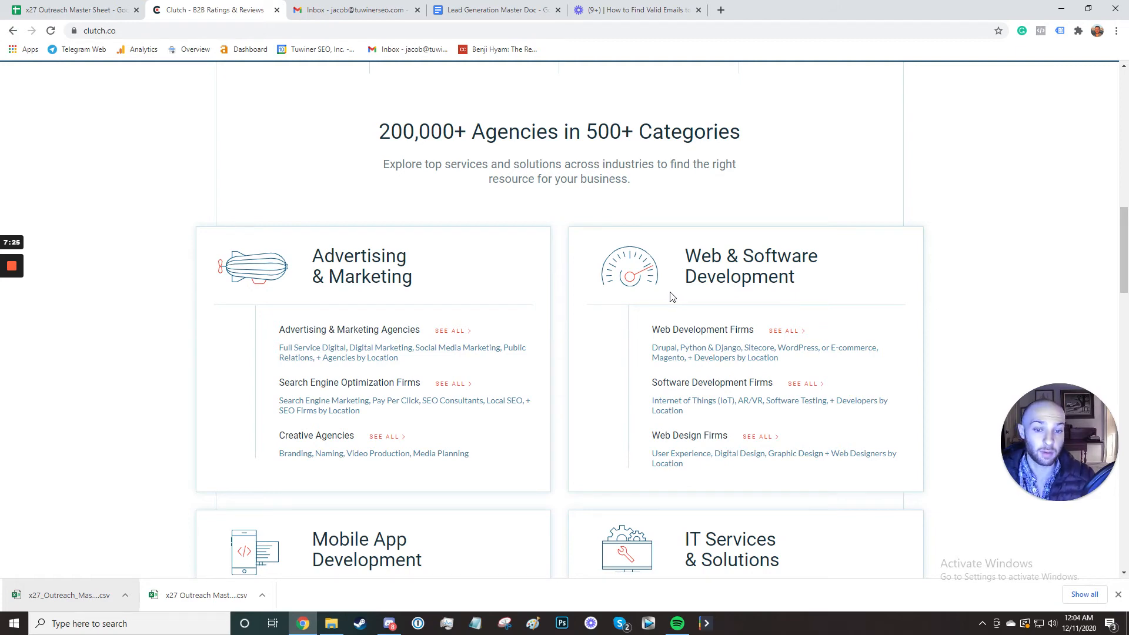
click(784, 331)
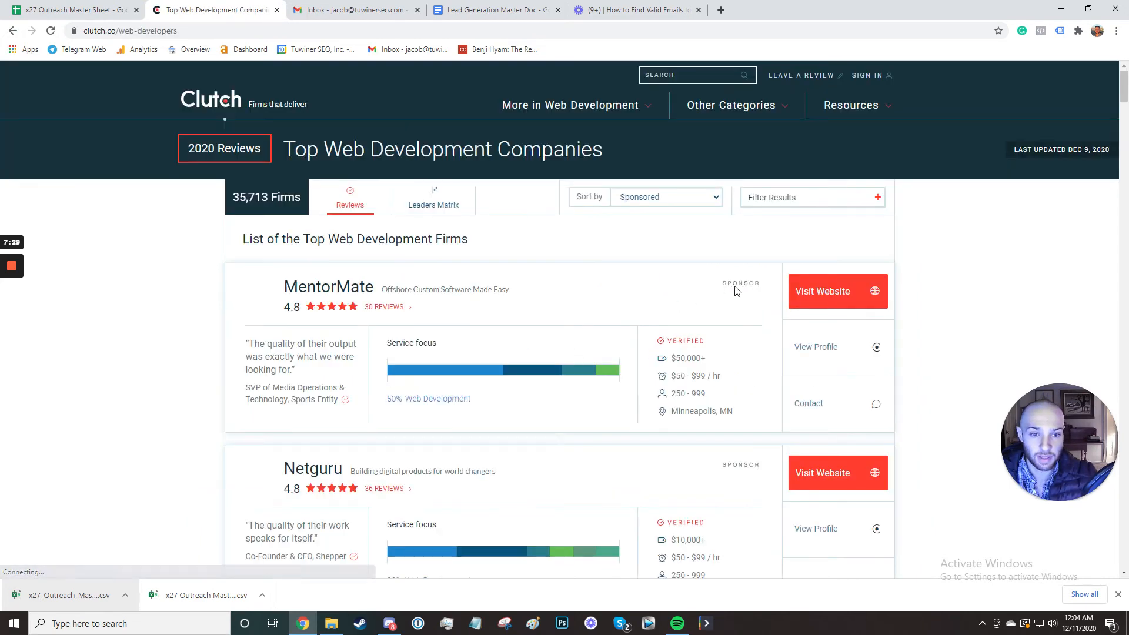
scroll(706, 435, down, 1)
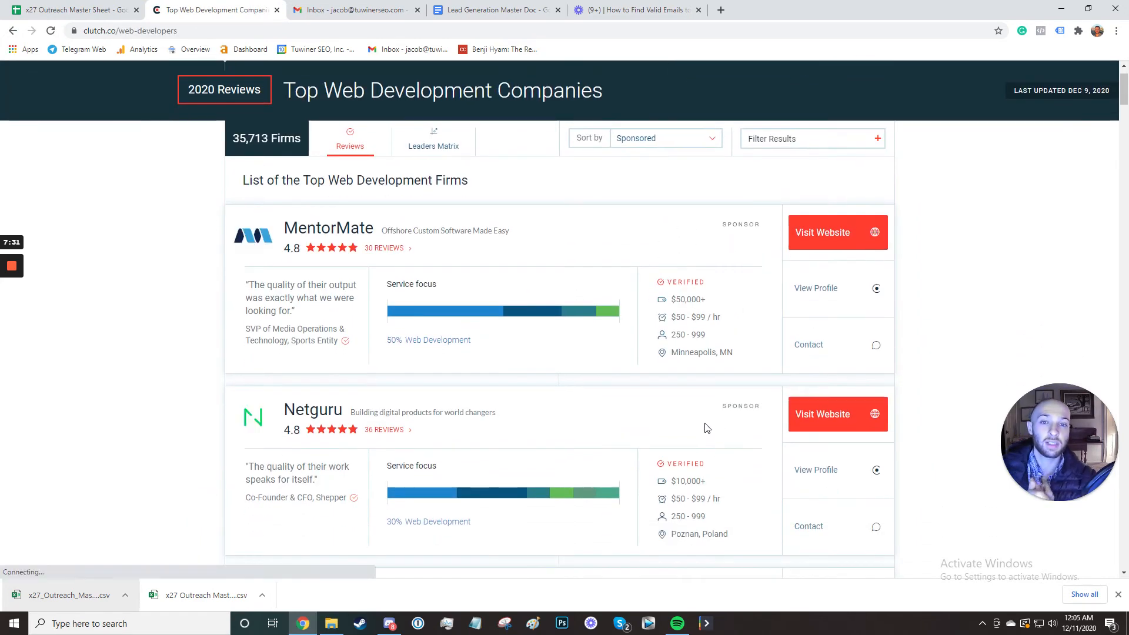